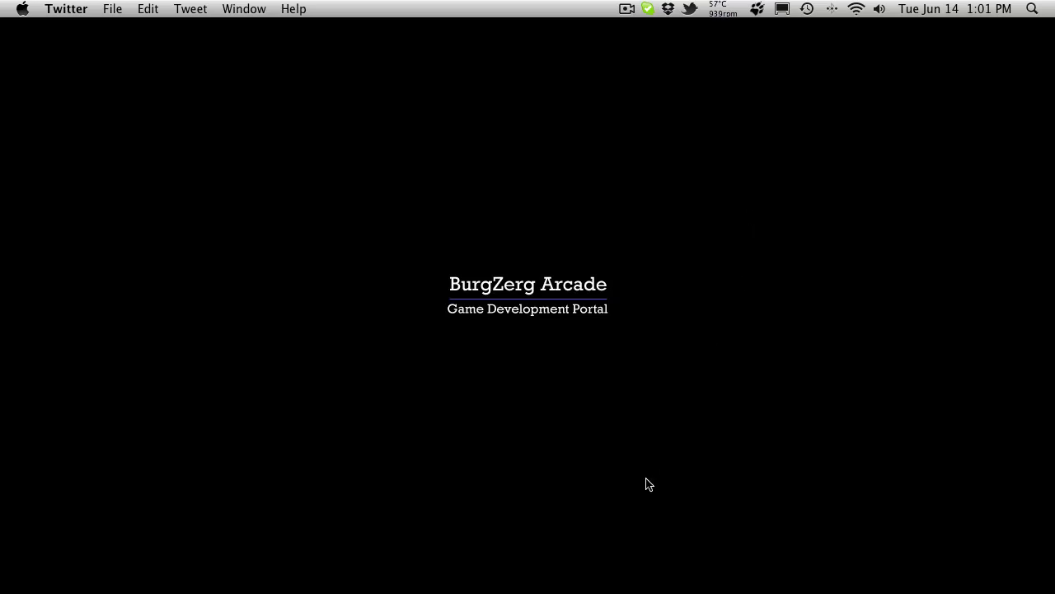
# Step: Switch to Unity and examine the web-textured plane from several angles in the Scene view
pyautogui.moveTo(513, 589)
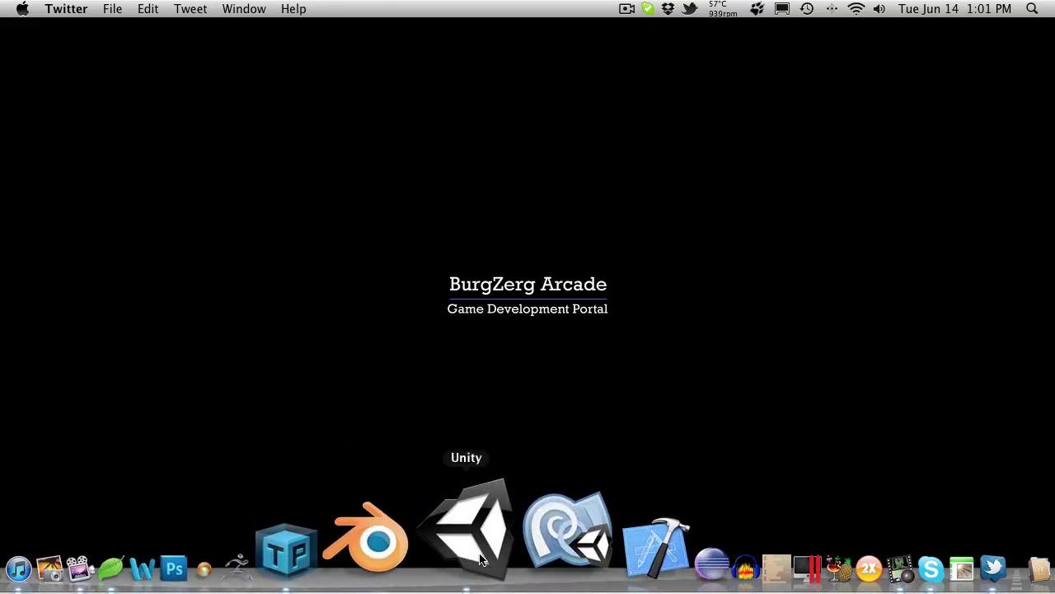
pyautogui.click(485, 555)
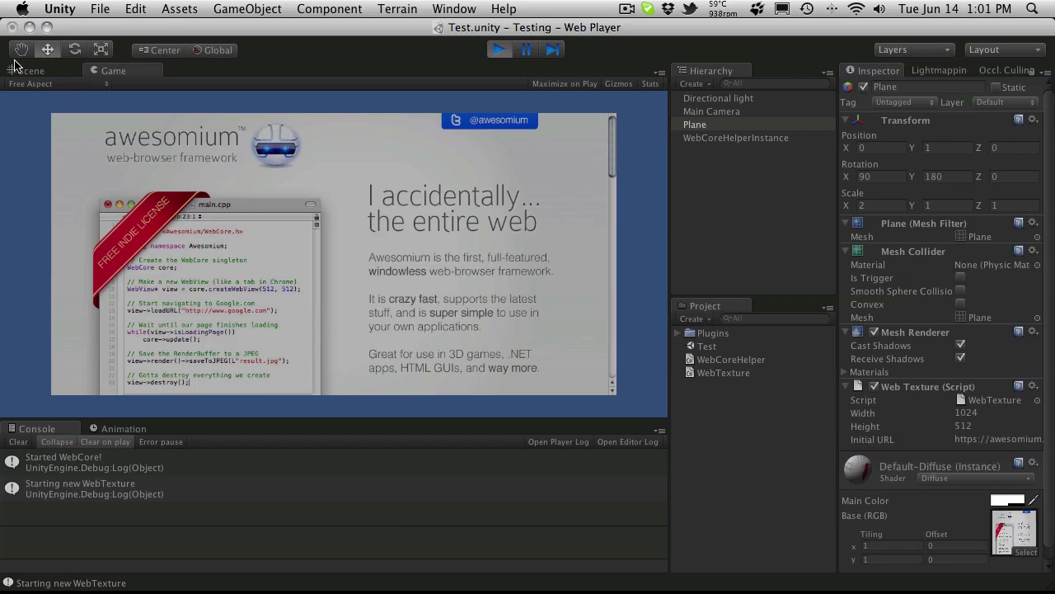
pyautogui.click(38, 73)
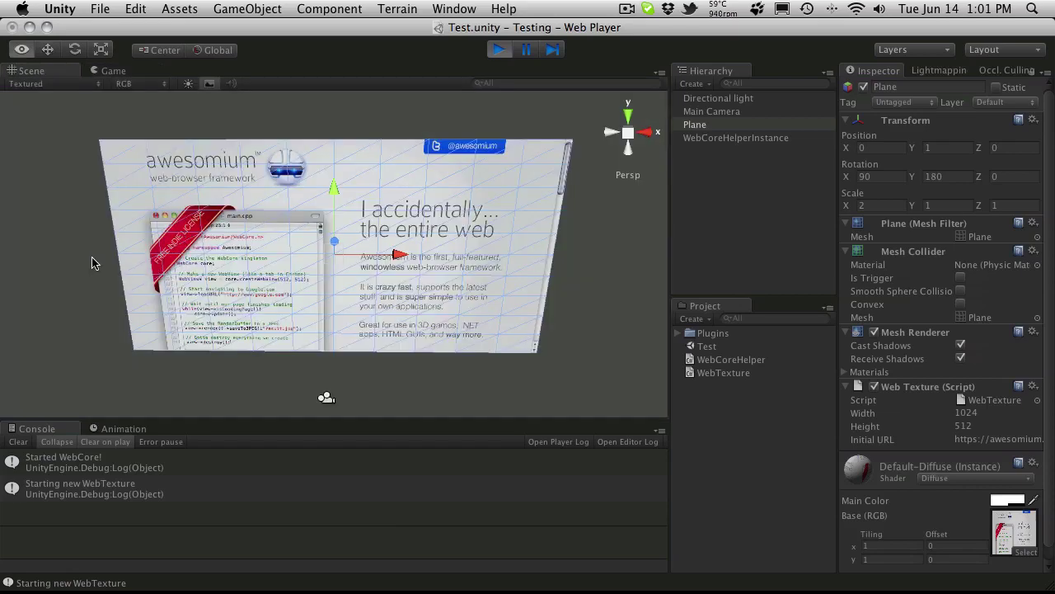
pyautogui.keyDown('alt'); pyautogui.moveTo(94, 261); pyautogui.dragTo(507, 204); pyautogui.keyUp('alt')
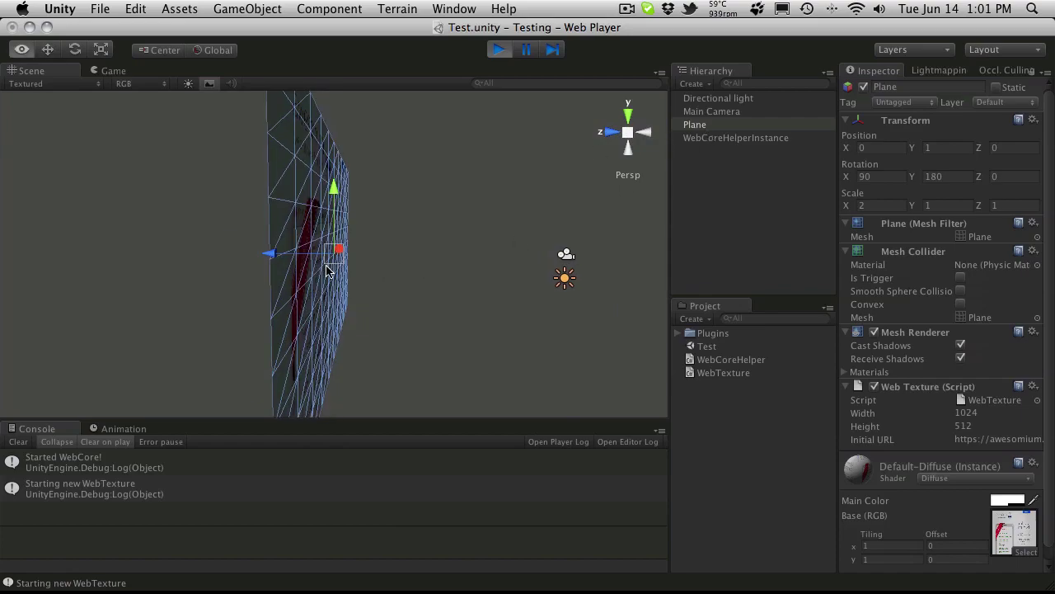
pyautogui.keyDown('alt'); pyautogui.moveTo(328, 266); pyautogui.dragTo(198, 338); pyautogui.keyUp('alt')
# Step: Stop and restart the scene's play mode, inspecting the Directional light's settings in between
pyautogui.click(508, 49)
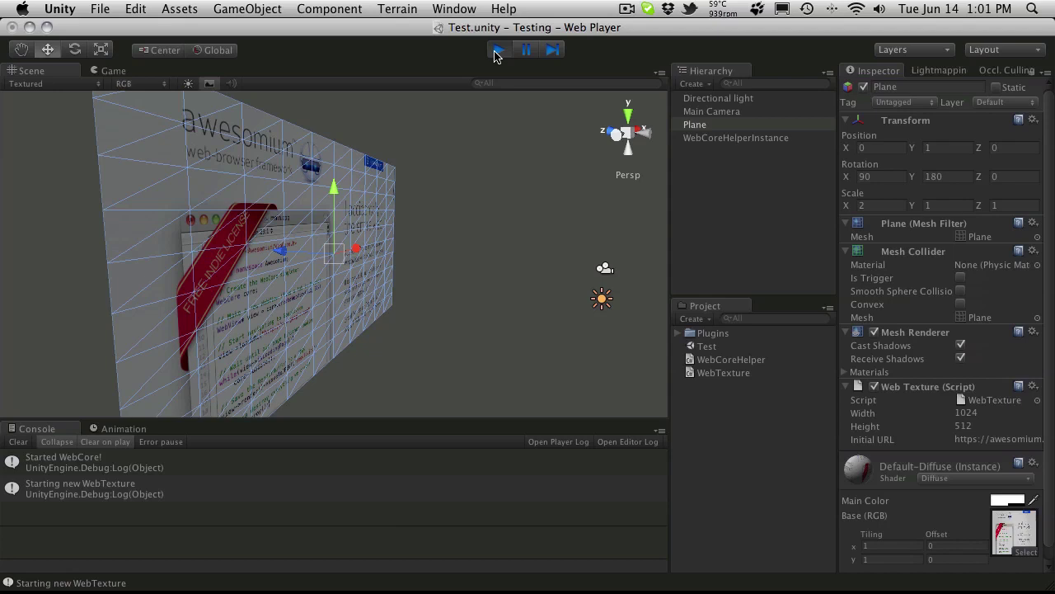
pyautogui.click(723, 114)
pyautogui.click(729, 99)
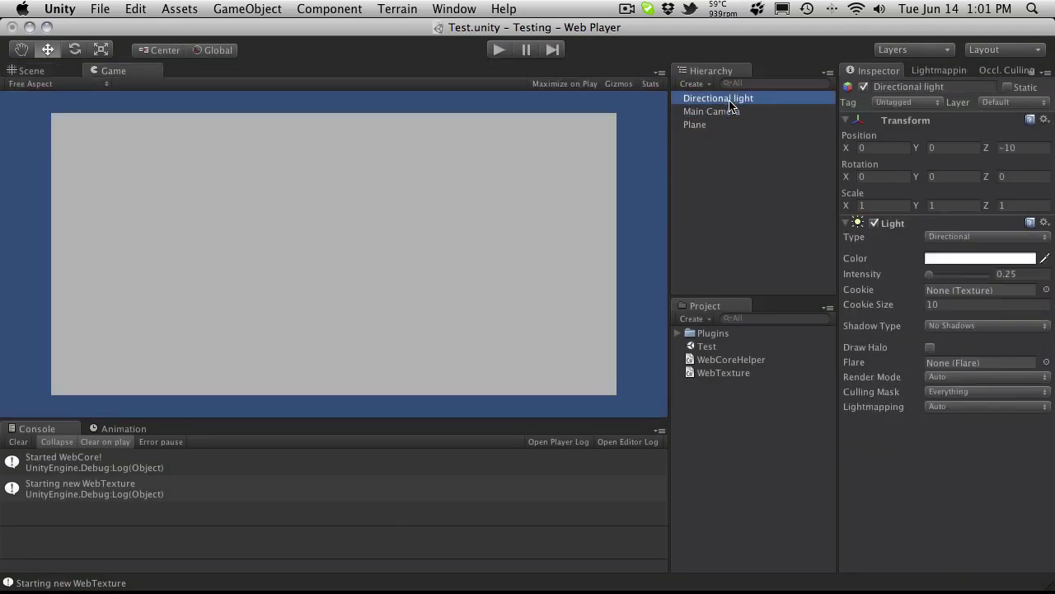
pyautogui.click(497, 52)
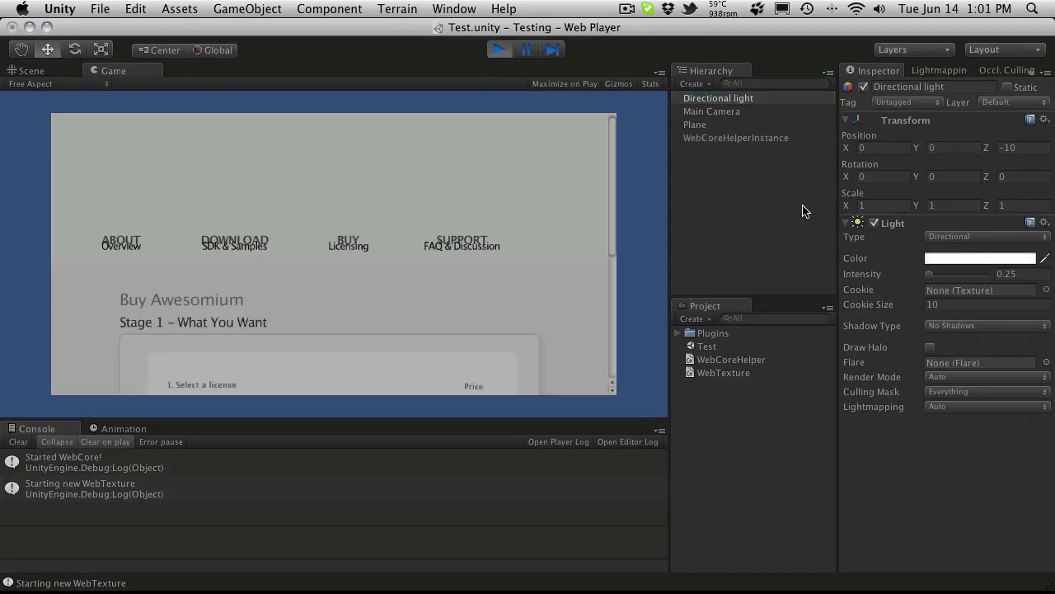
# Step: Select the Plane, look through the Buy page rendered on it, and return to the Awesomium home page
pyautogui.click(765, 138)
pyautogui.click(749, 126)
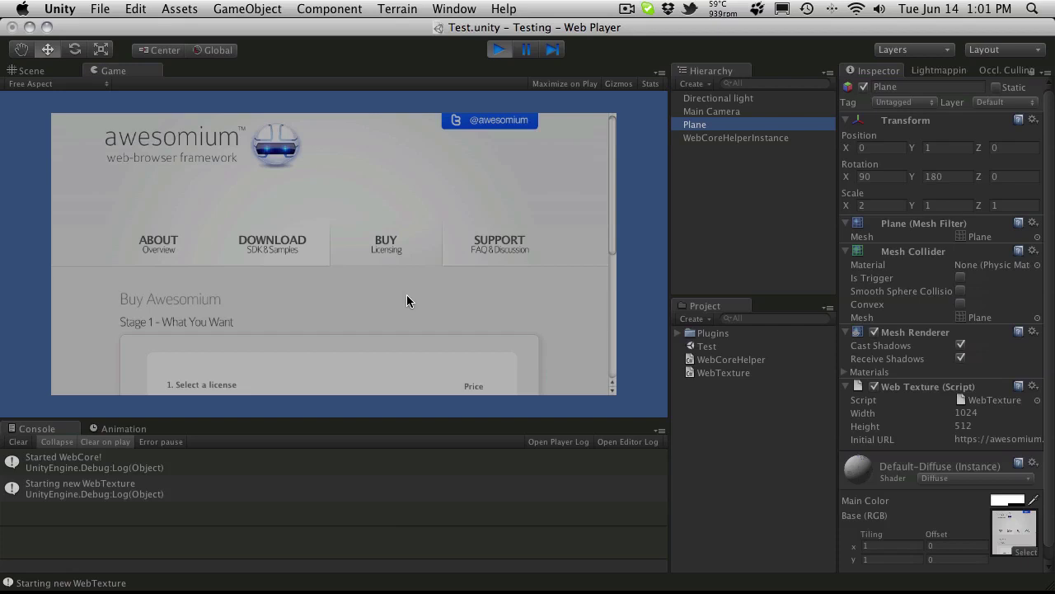
pyautogui.click(522, 299)
pyautogui.scroll(-5, 516, 308)
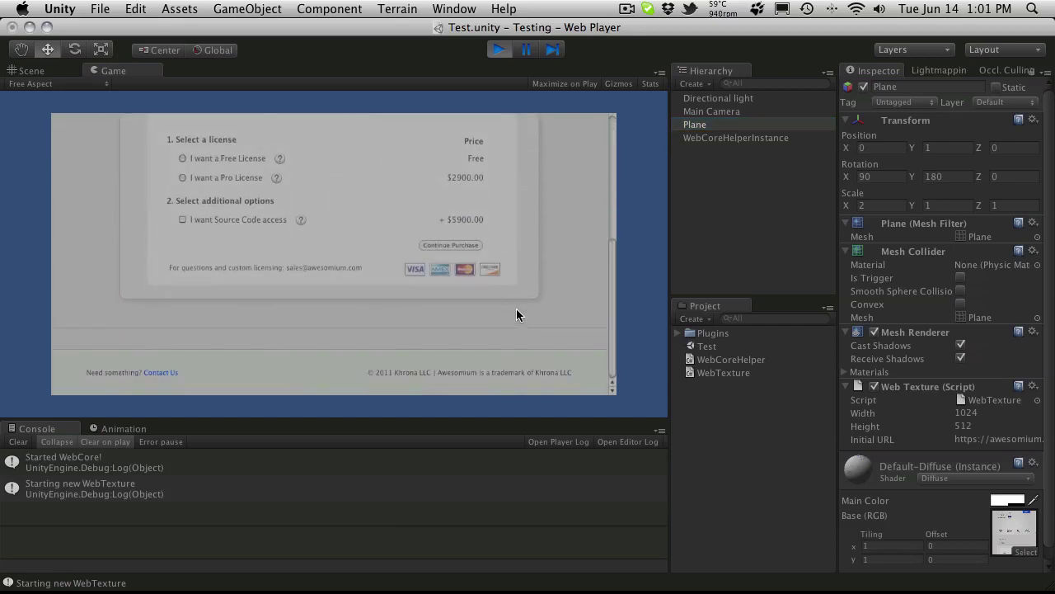
pyautogui.scroll(5, 517, 310)
pyautogui.click(177, 153)
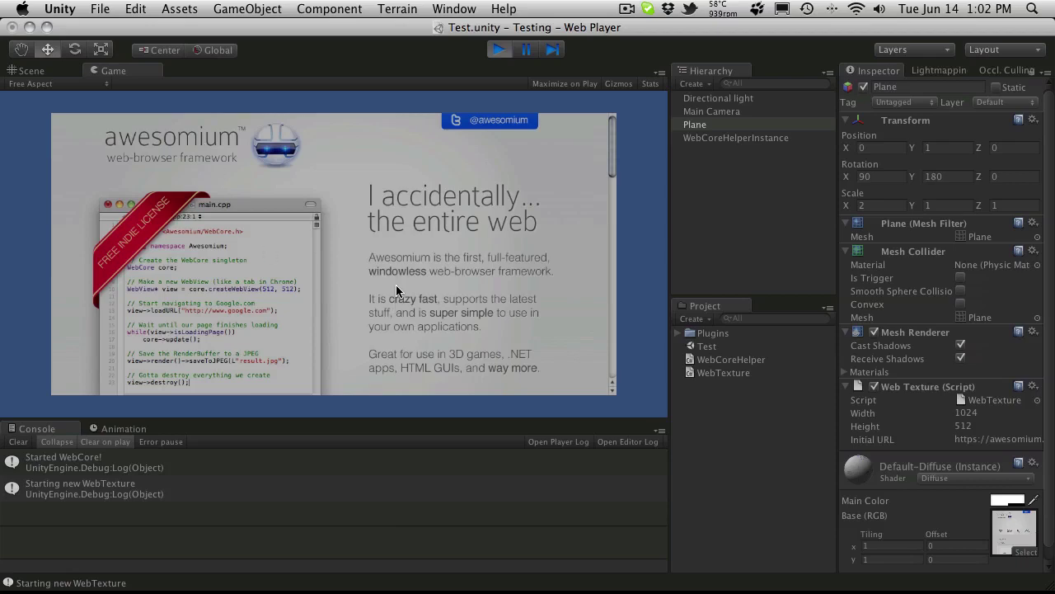
pyautogui.scroll(-3, 382, 248)
pyautogui.scroll(-2, 382, 247)
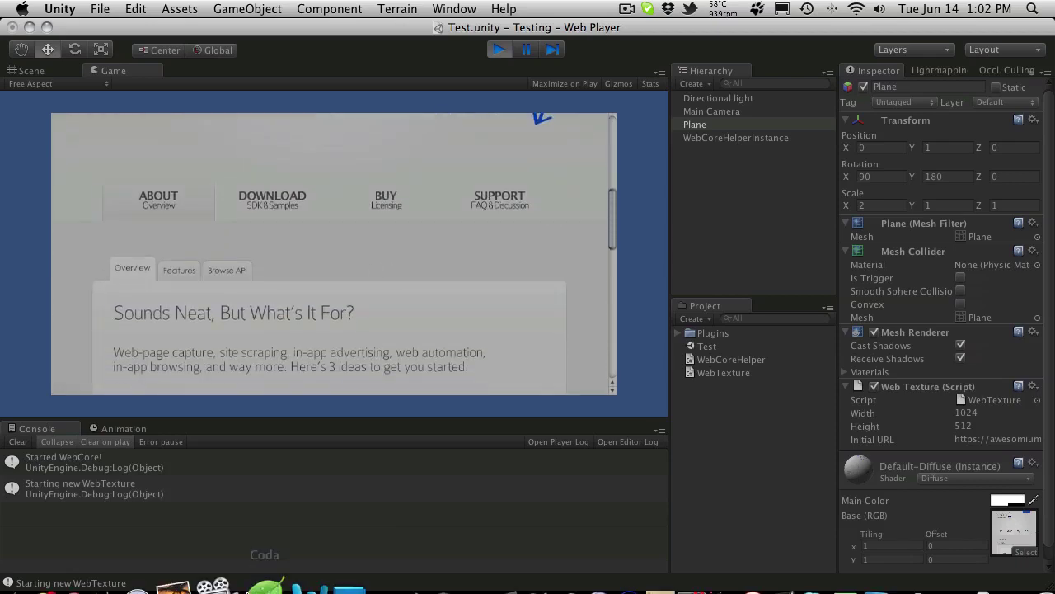
# Step: Switch to Chrome's Awesomium window, shift it further into view, and look over the live home page
pyautogui.click(103, 569)
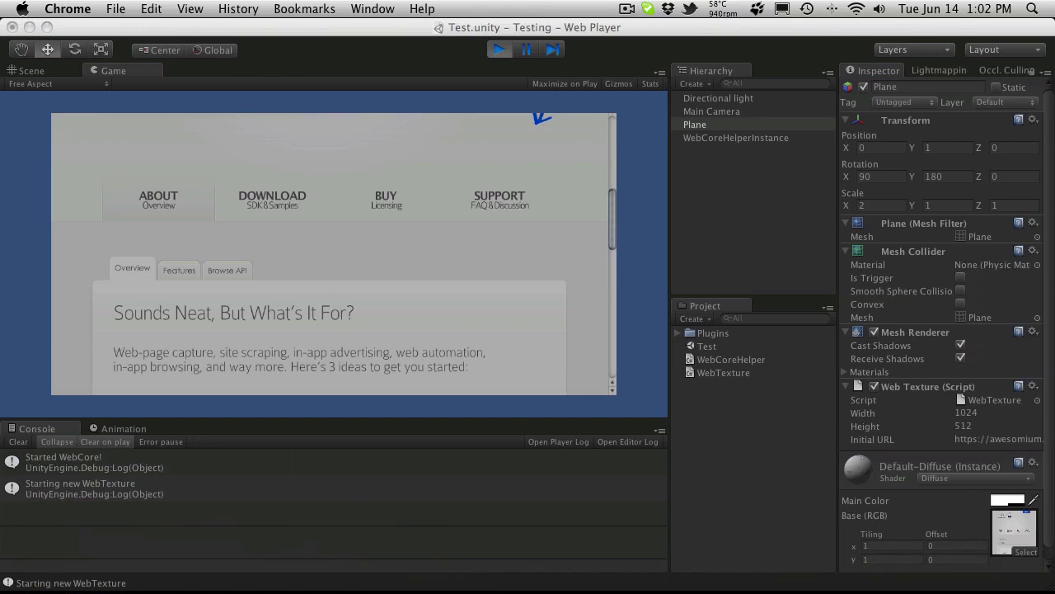
pyautogui.moveTo(266, 569)
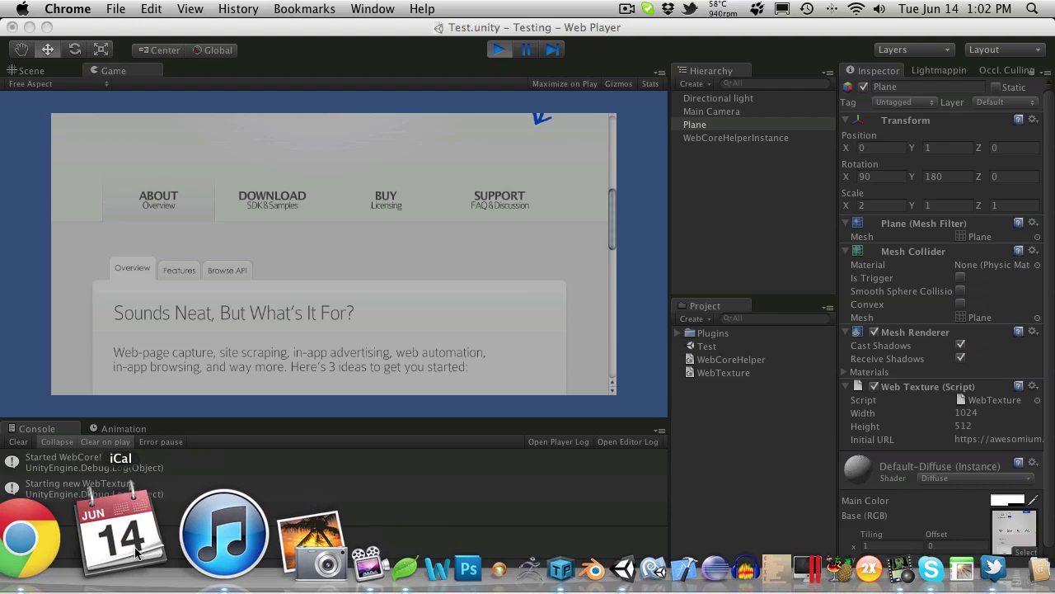
pyautogui.rightClick(28, 540)
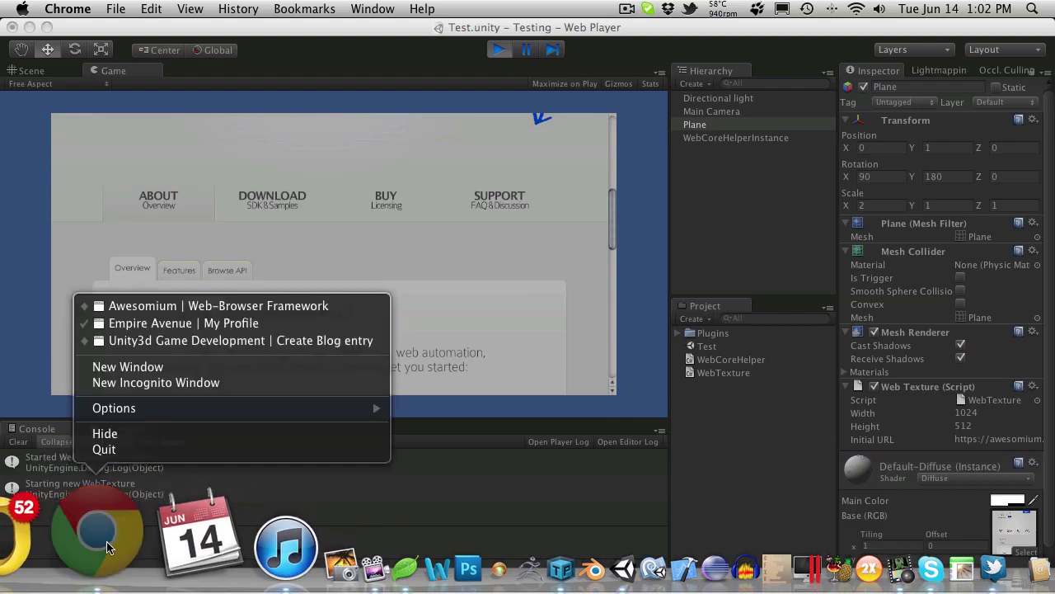
pyautogui.click(216, 306)
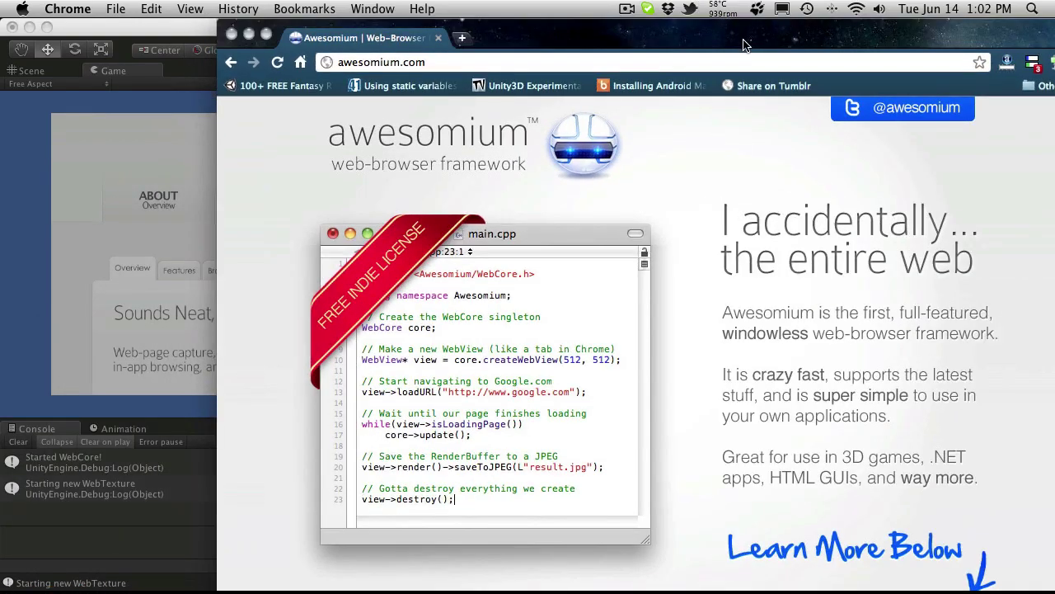
pyautogui.moveTo(742, 44); pyautogui.dragTo(687, 43)
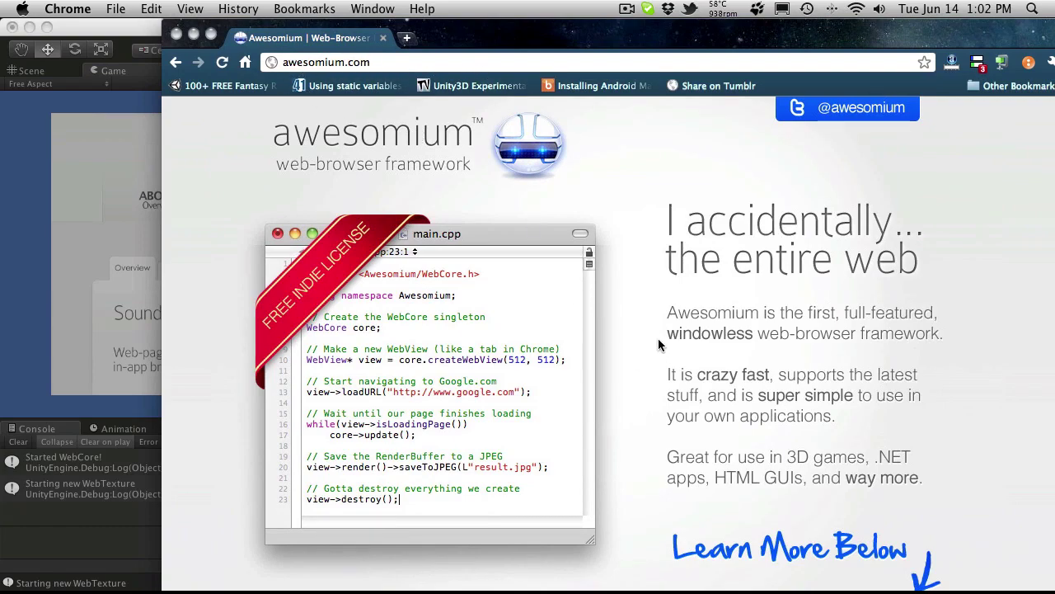
pyautogui.scroll(-10, 661, 262)
pyautogui.scroll(6, 663, 266)
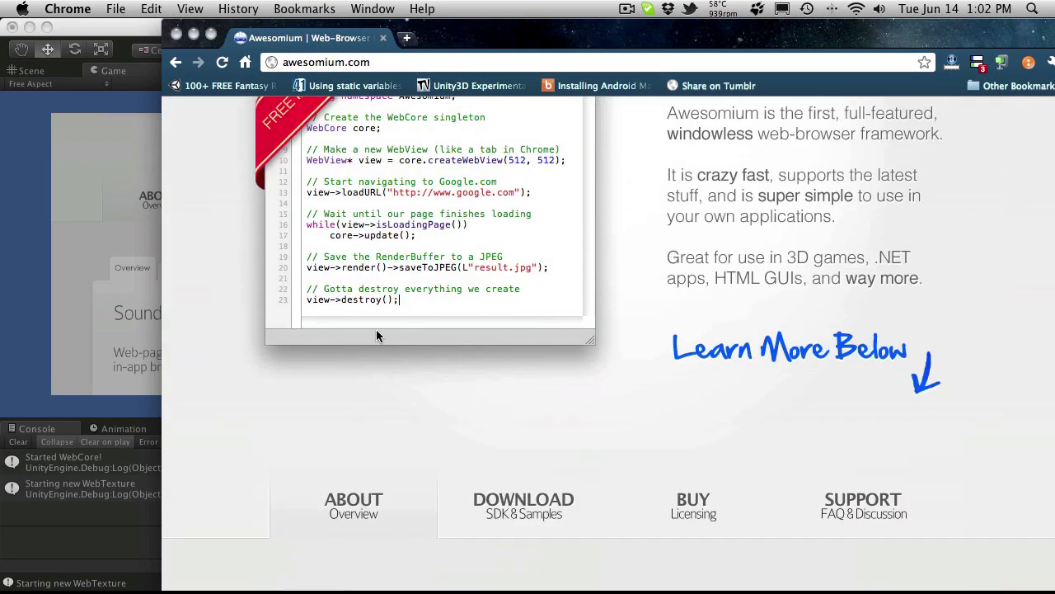
# Step: Switch back to Unity and look through the Awesomium home page rendered on the plane
pyautogui.press('super+Tab')
pyautogui.scroll(5, 518, 201)
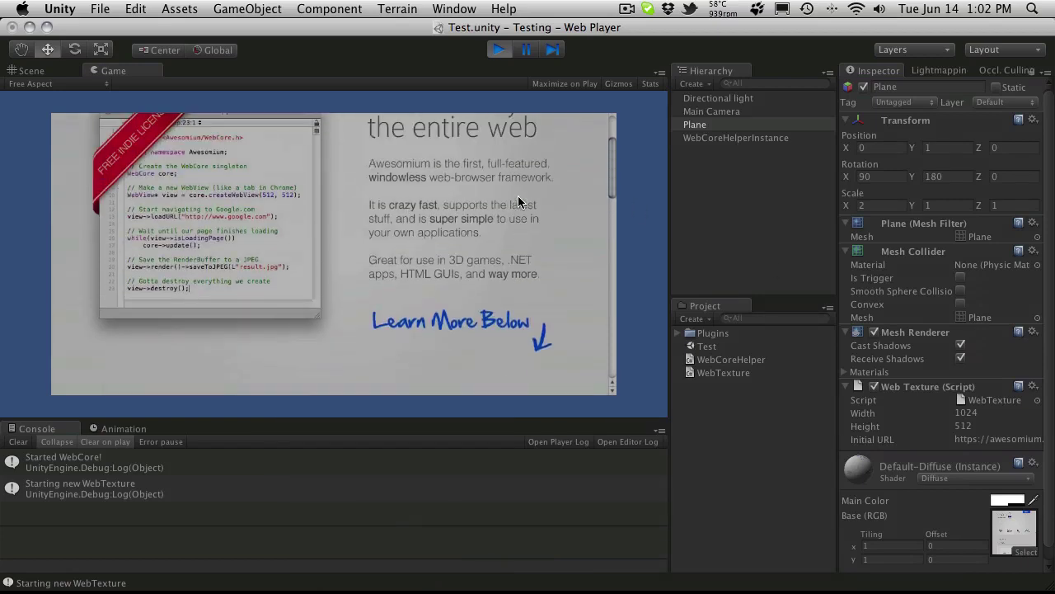
pyautogui.scroll(3, 517, 198)
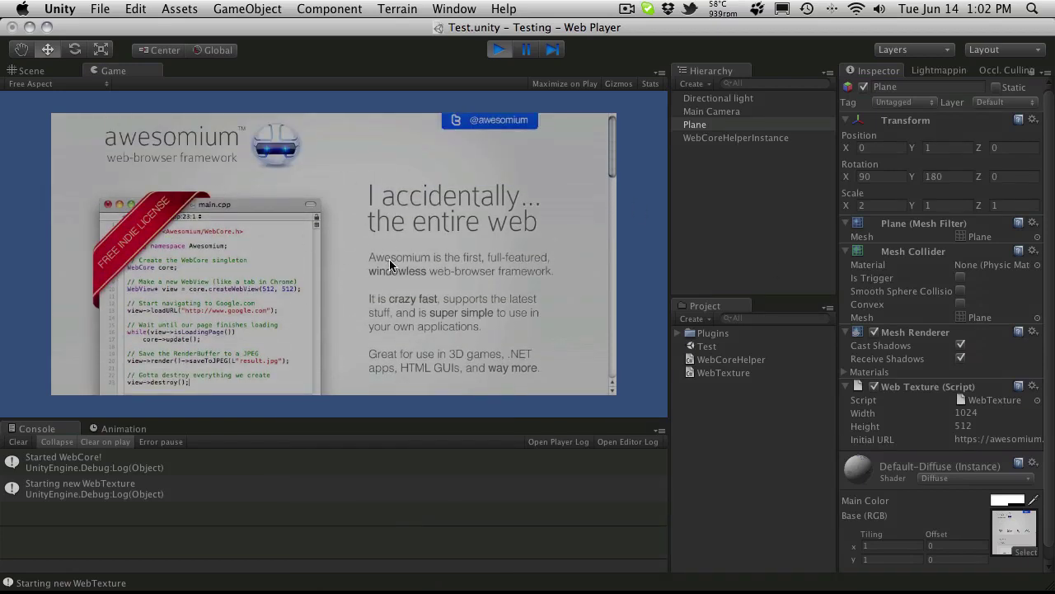
pyautogui.scroll(-5, 336, 262)
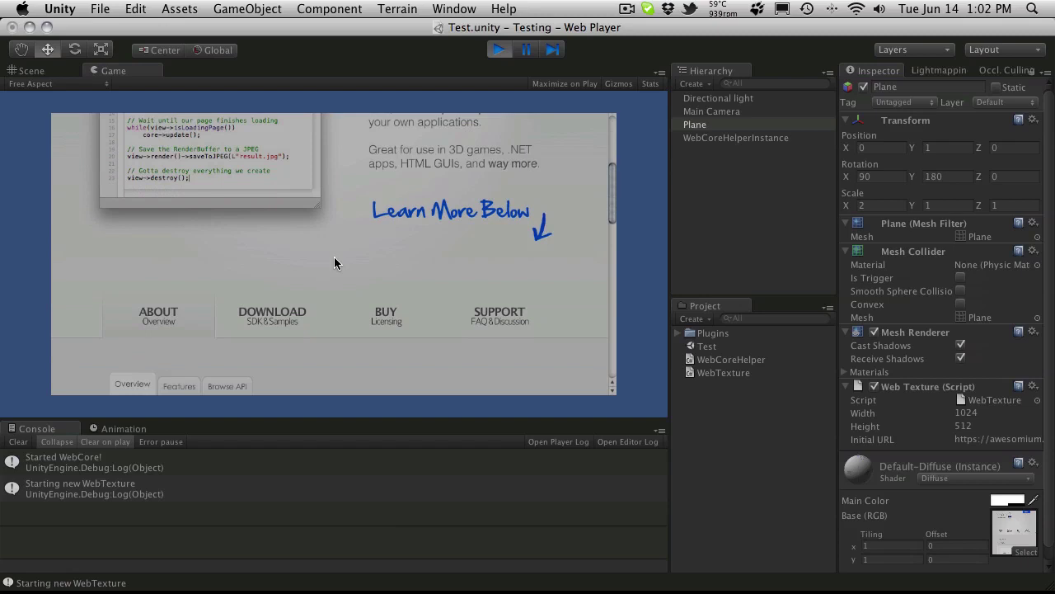
pyautogui.scroll(-4, 334, 262)
pyautogui.scroll(2, 362, 209)
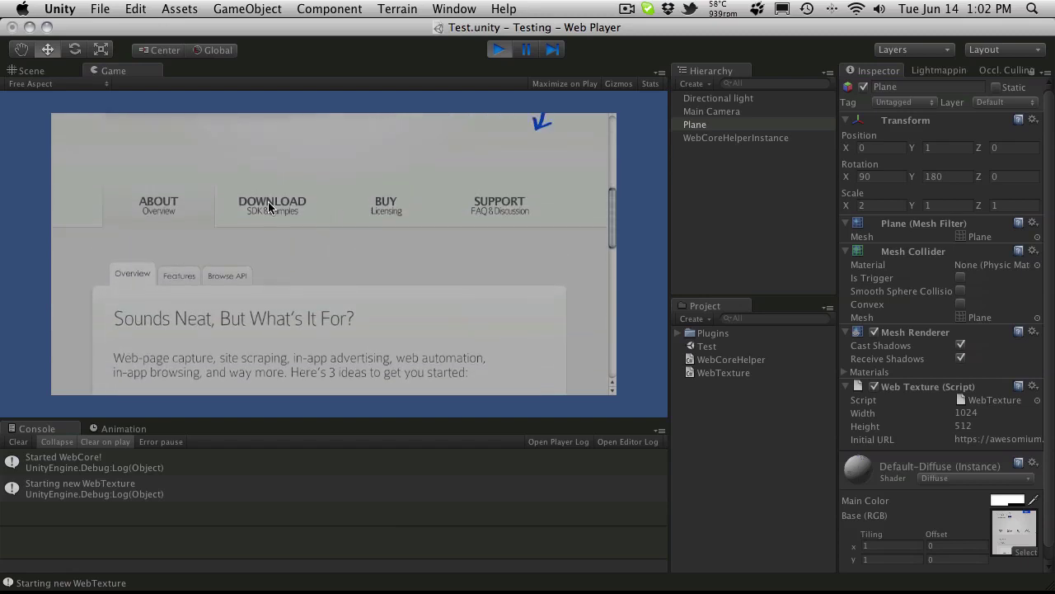
# Step: Open the Download page on the plane and look through its SDK and sample app sections
pyautogui.click(268, 206)
pyautogui.scroll(-3, 275, 220)
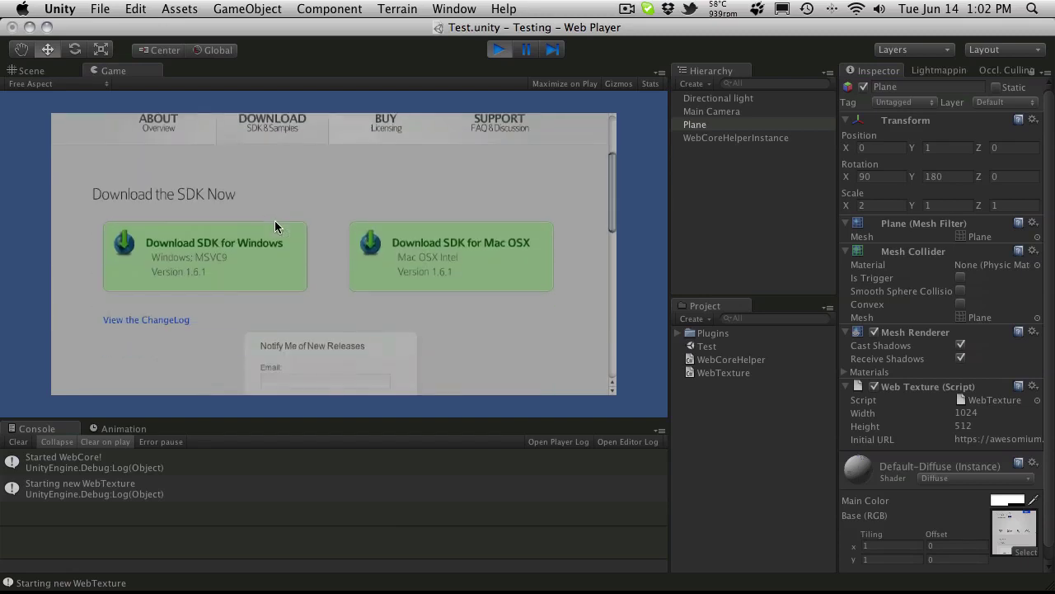
pyautogui.scroll(-3, 523, 253)
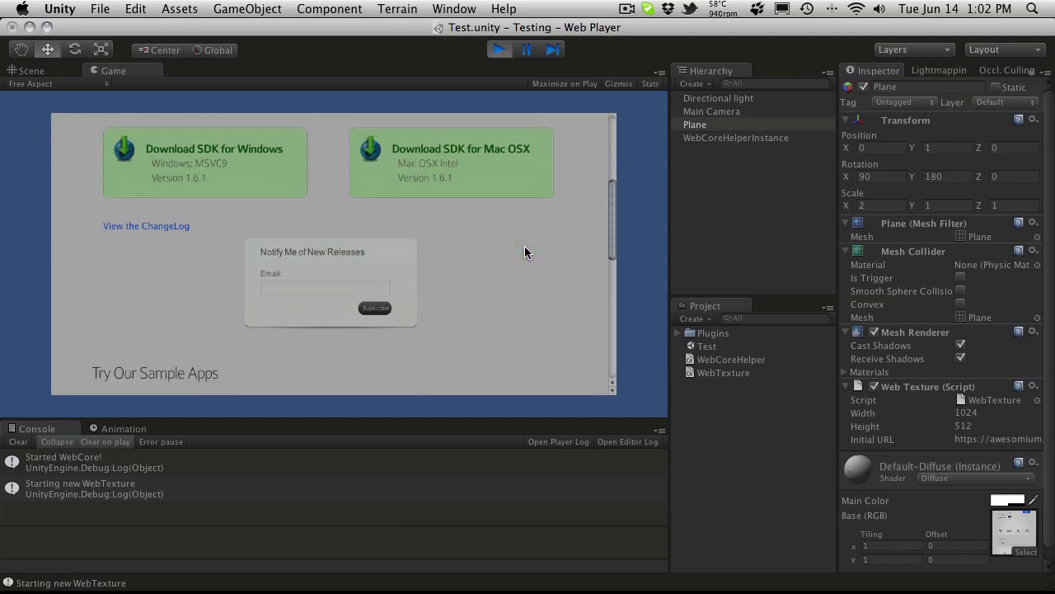
pyautogui.scroll(-3, 525, 252)
pyautogui.scroll(8, 526, 252)
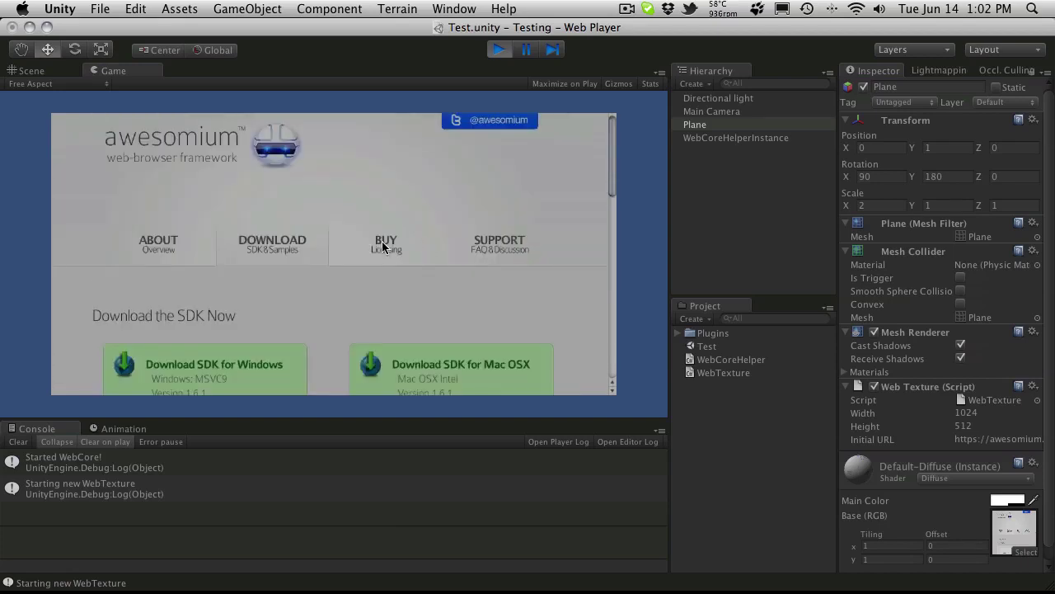
# Step: Open the Buy page on the plane and expand the explanation of the Free License option
pyautogui.click(383, 246)
pyautogui.scroll(-5, 365, 247)
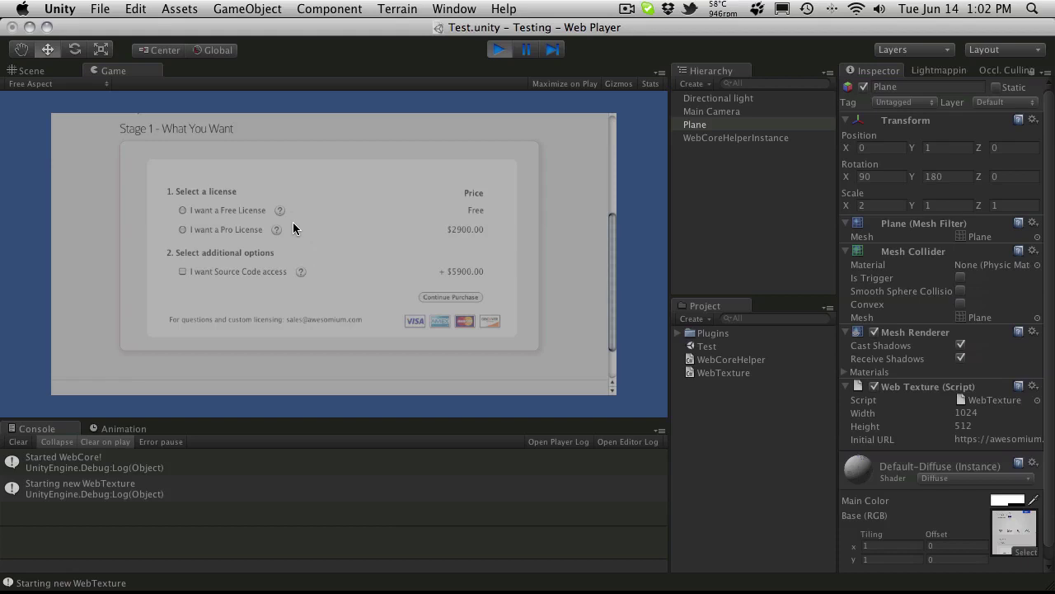
pyautogui.click(278, 210)
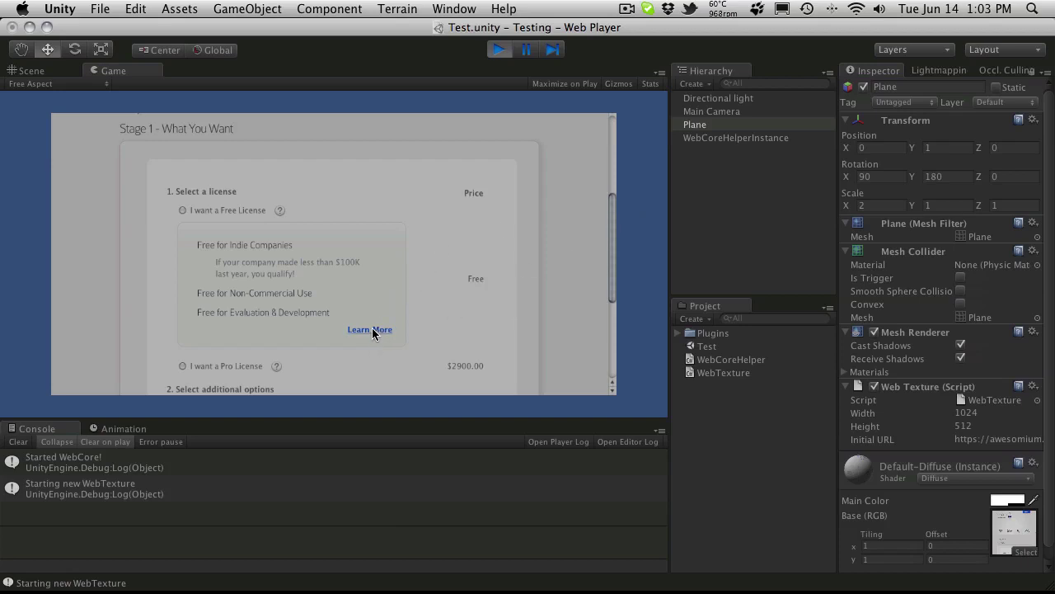
# Step: Open the Support page on the plane and browse its public discussion categories
pyautogui.scroll(5, 430, 258)
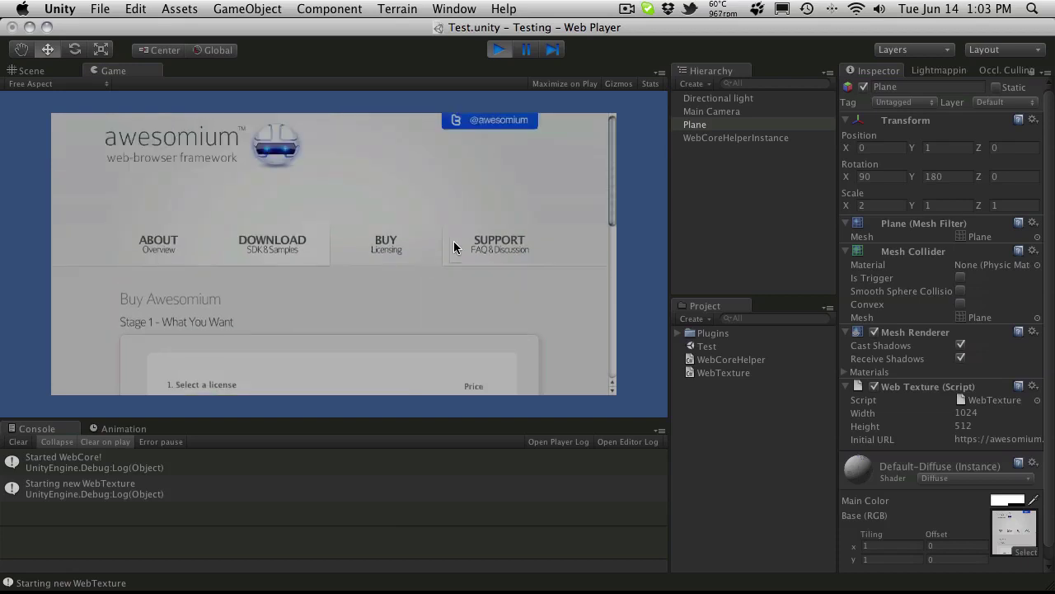
pyautogui.click(500, 245)
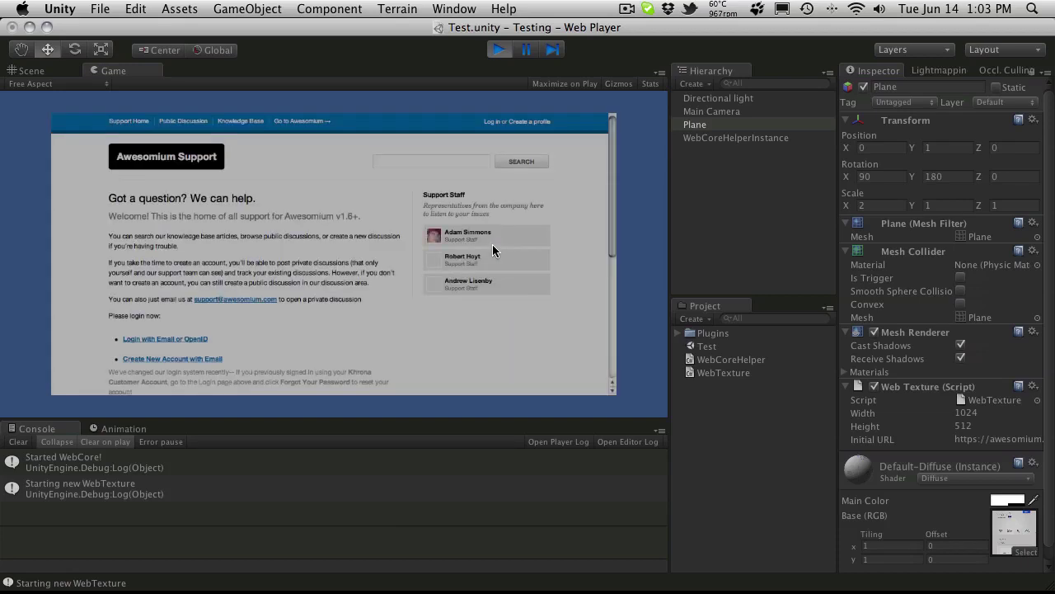
pyautogui.scroll(-5, 257, 211)
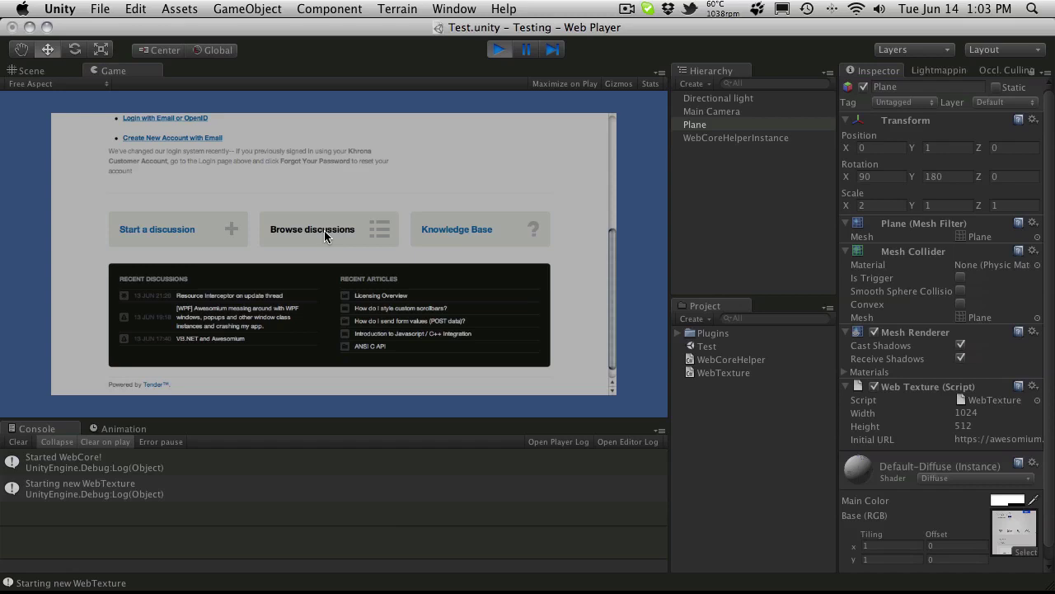
pyautogui.click(324, 233)
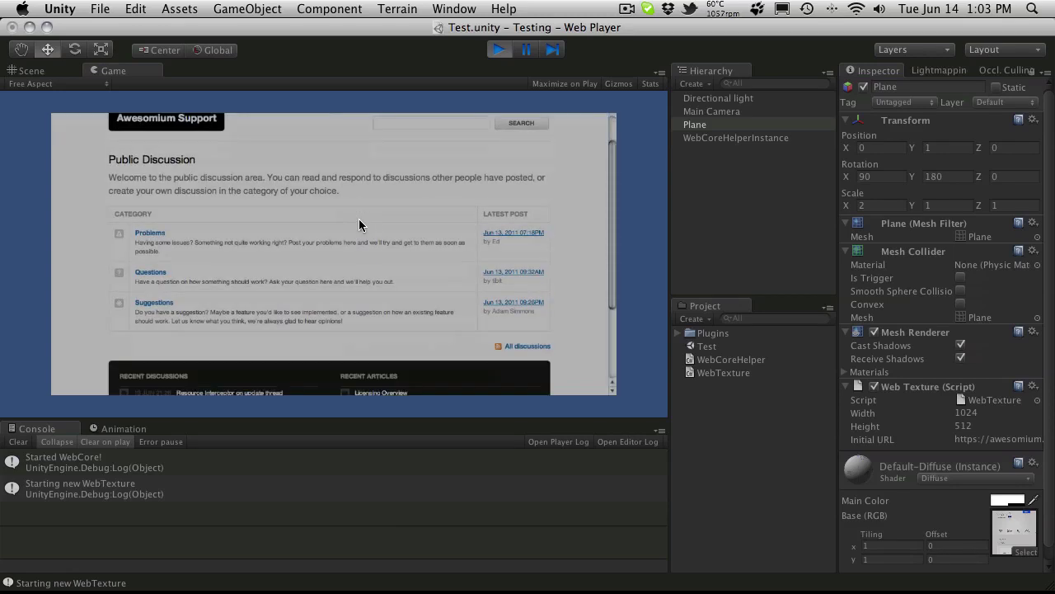
pyautogui.scroll(-3, 359, 219)
pyautogui.scroll(5, 359, 218)
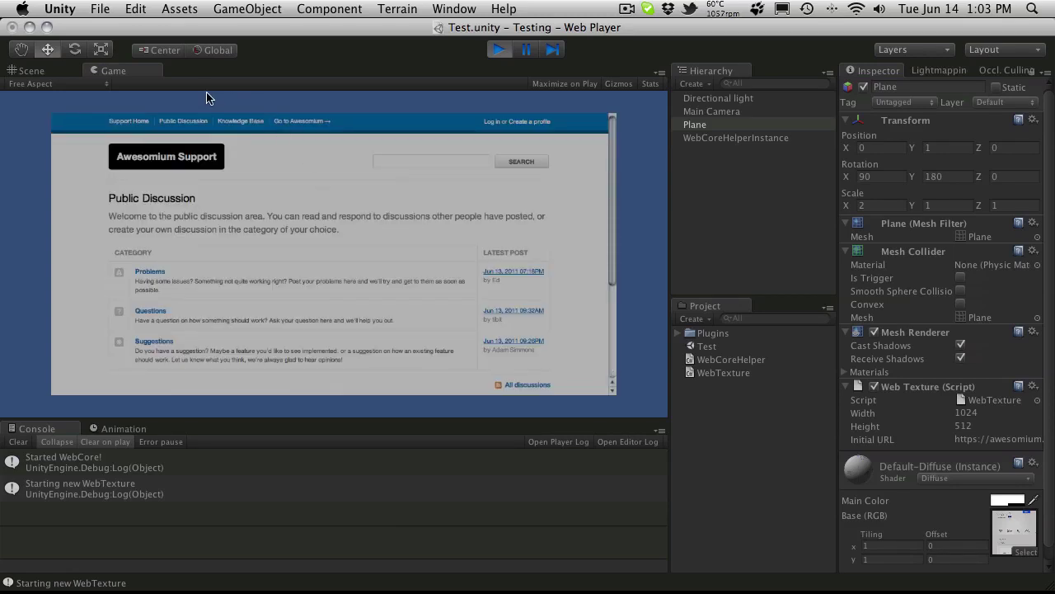
# Step: Stop the running scene, minimize Unity, and centre Chrome's Awesomium window at the start of the home page
pyautogui.click(499, 50)
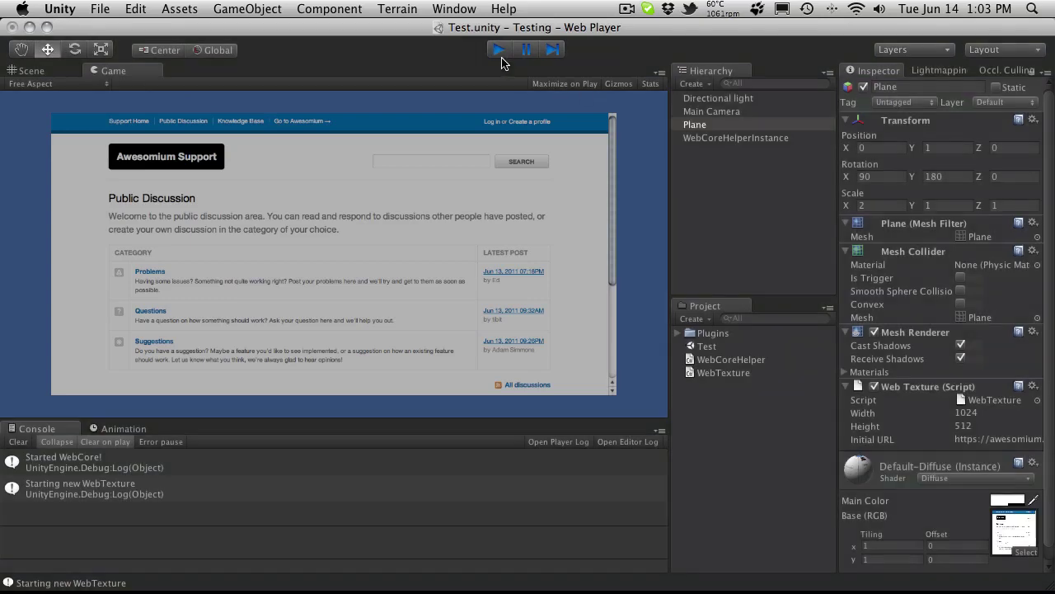
pyautogui.click(28, 27)
pyautogui.click(736, 42)
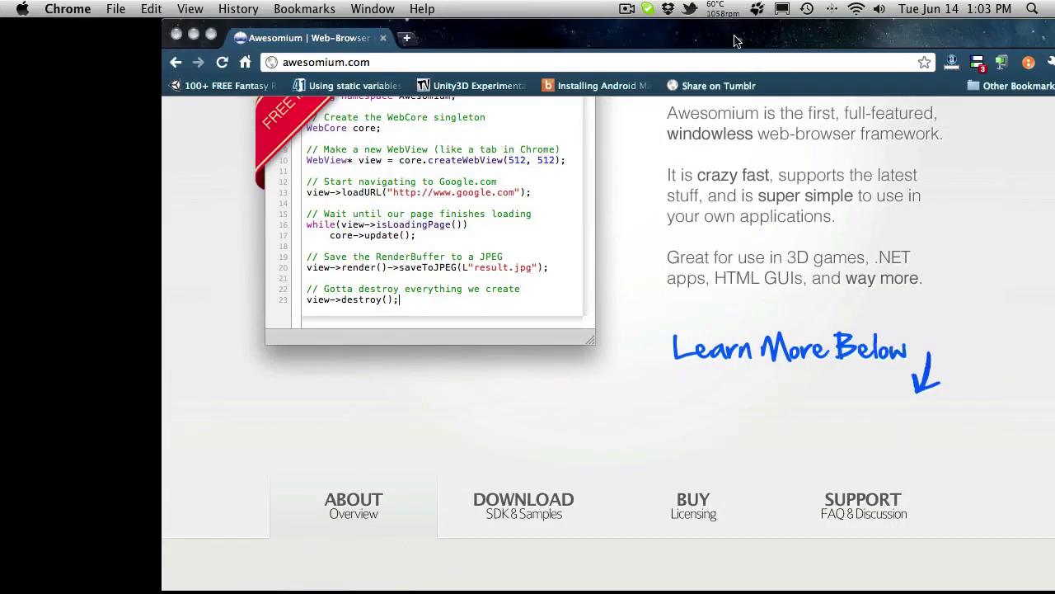
pyautogui.moveTo(736, 42); pyautogui.dragTo(679, 39)
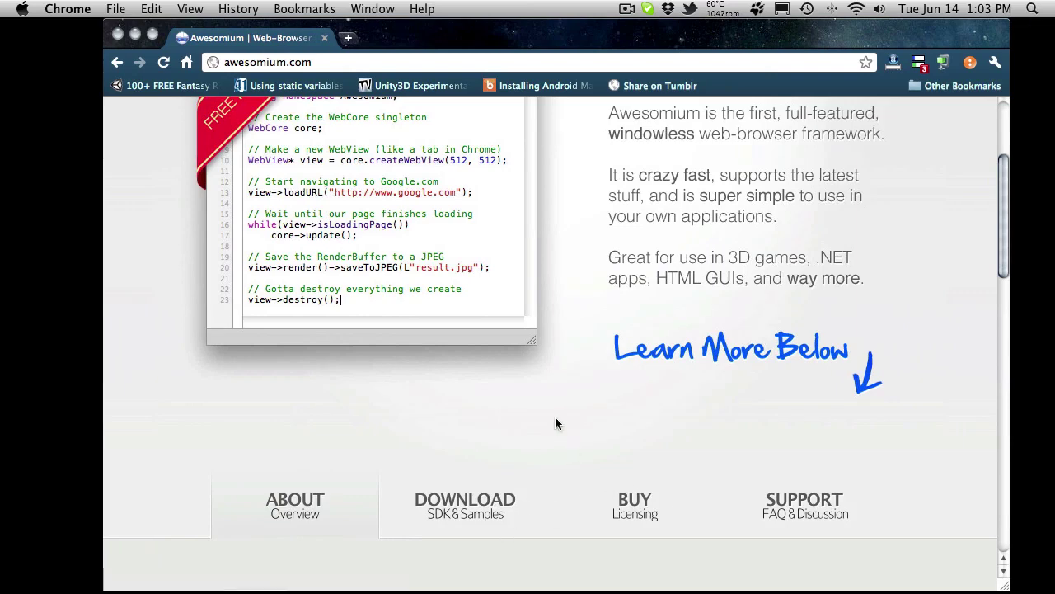
pyautogui.scroll(5, 539, 441)
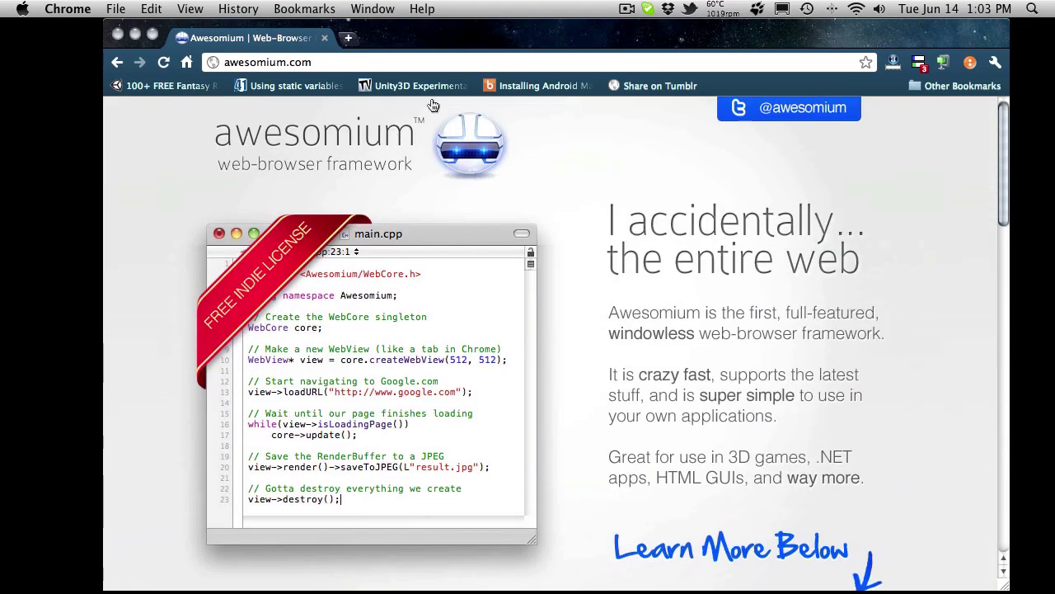
# Step: Go to labs.awesomium.com and open the Unity3D Integration Tutorial – Part 1 post
pyautogui.click(395, 64)
pyautogui.press('Left')
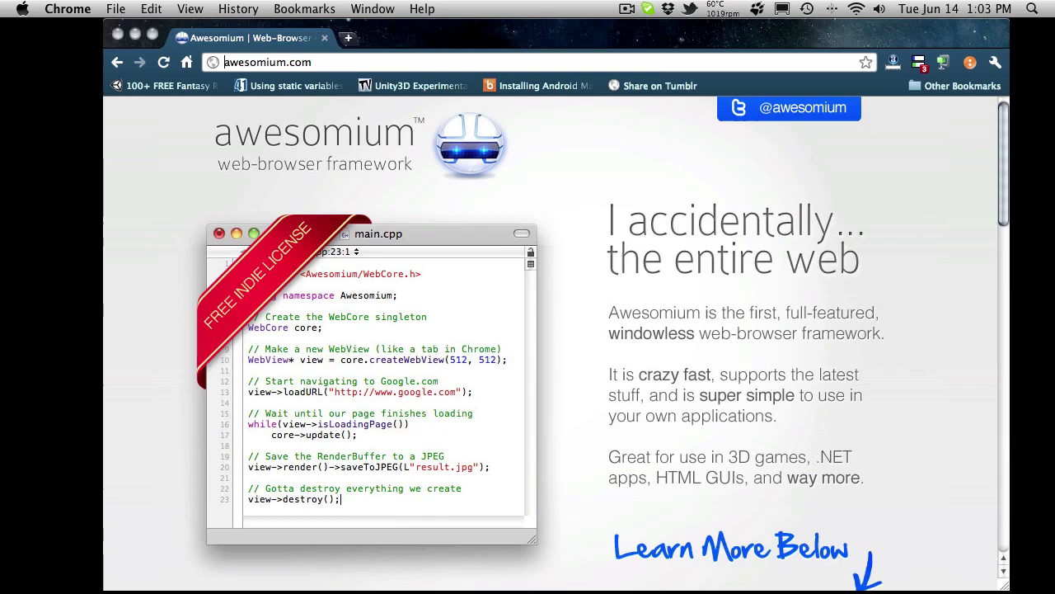
pyautogui.write('labs.')
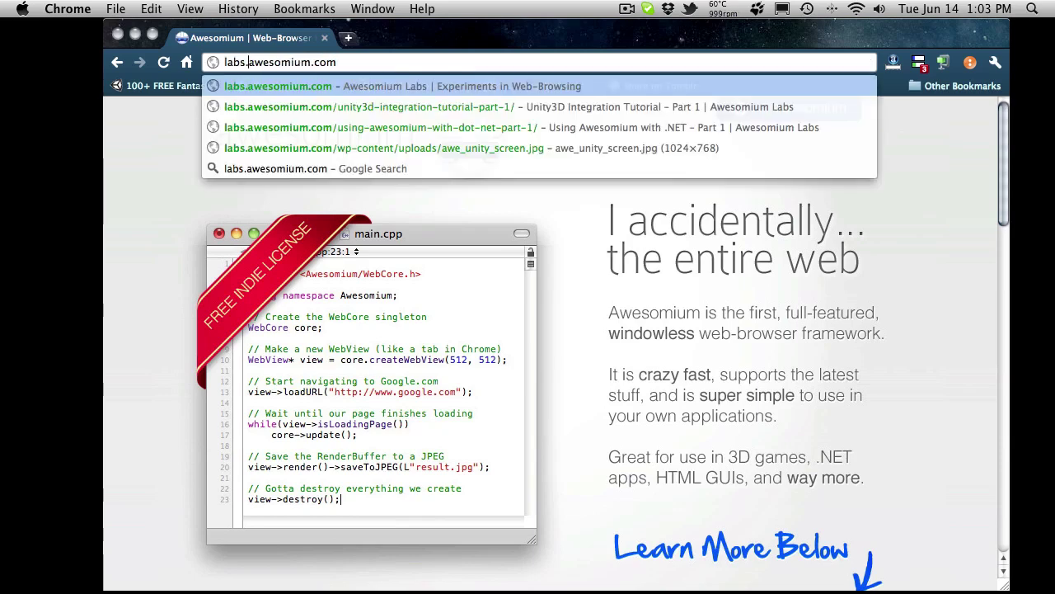
pyautogui.press('Return')
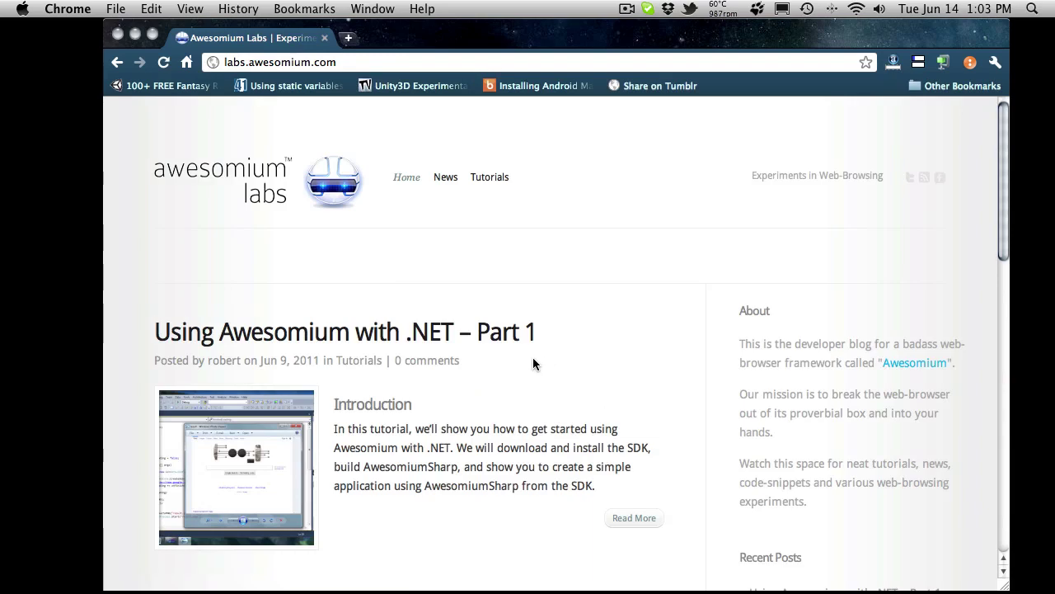
pyautogui.scroll(-5, 517, 372)
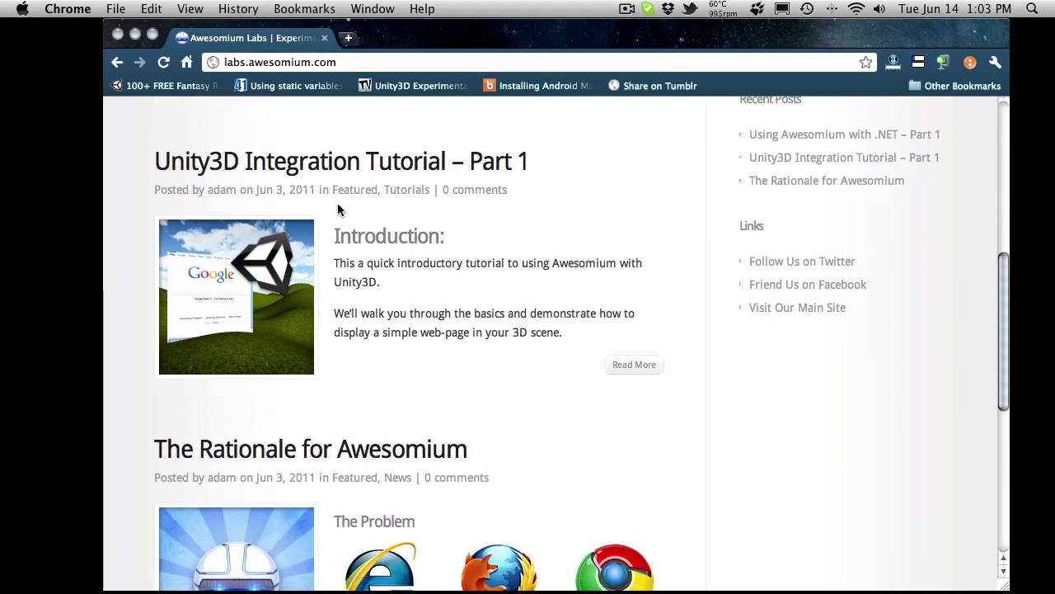
pyautogui.click(405, 164)
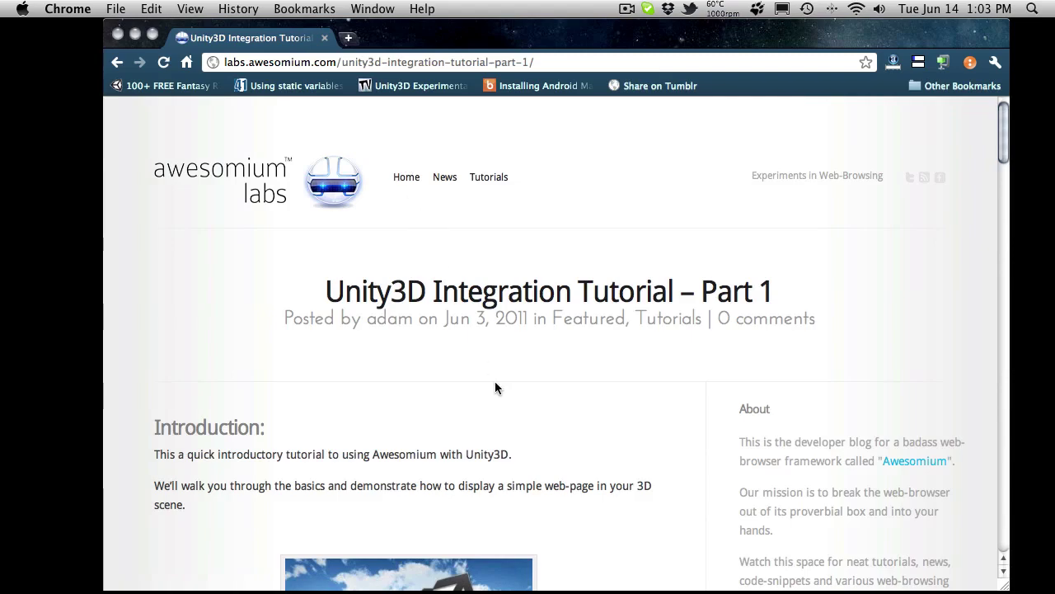
# Step: Look through the tutorial's introduction, checklist, and instructions for adding Awesomium to Unity3D on Windows and Mac
pyautogui.scroll(-10, 496, 389)
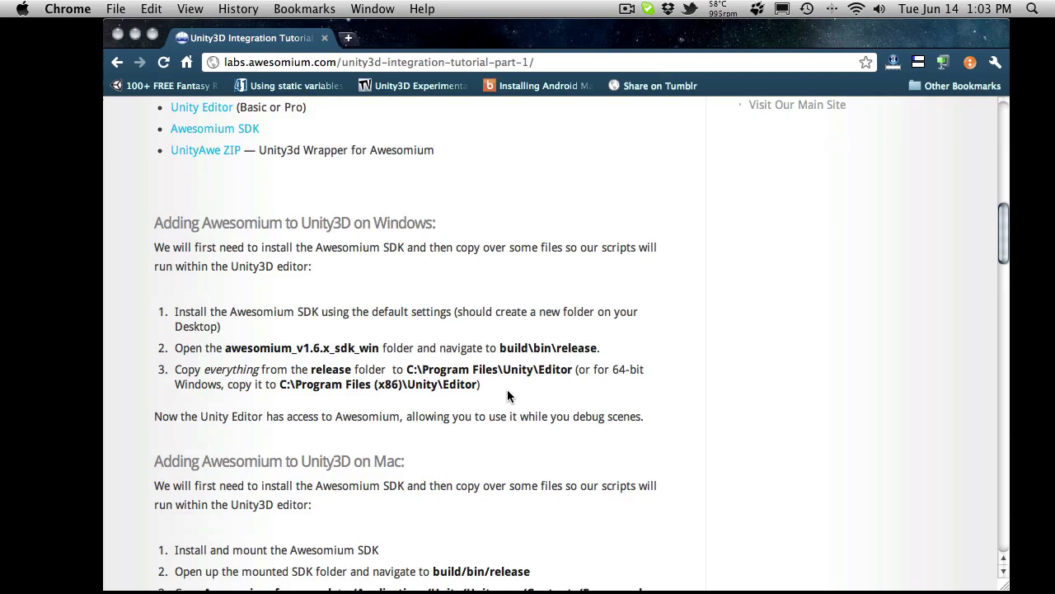
pyautogui.scroll(10, 507, 396)
pyautogui.scroll(-5, 507, 397)
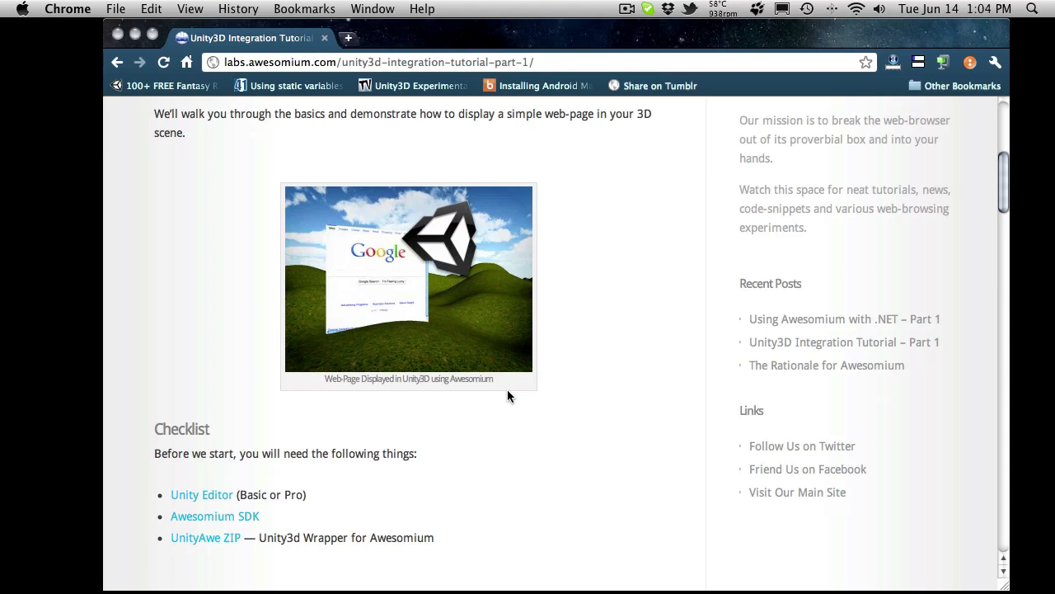
pyautogui.scroll(5, 507, 390)
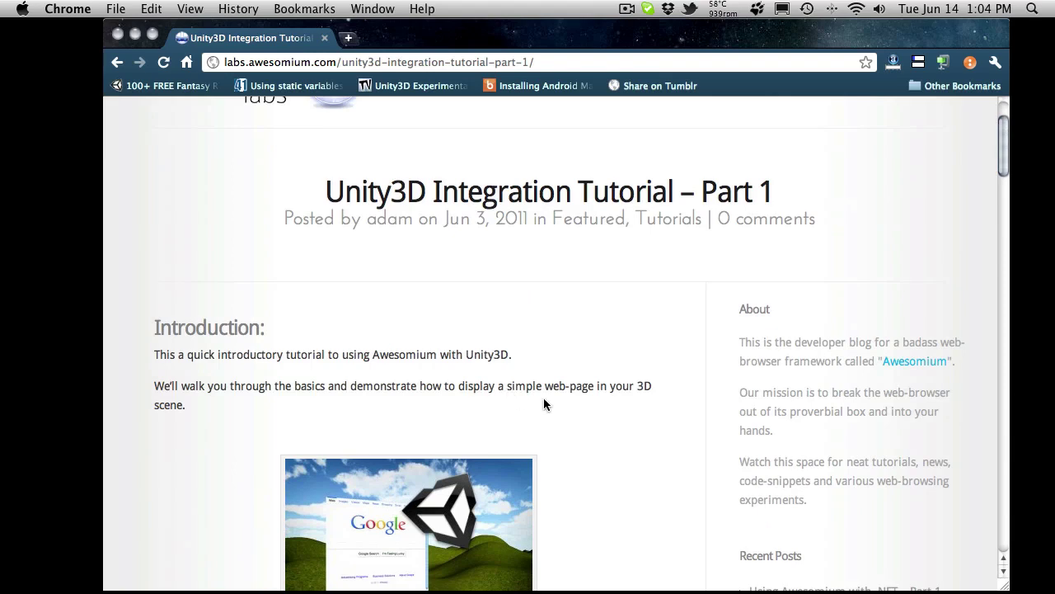
pyautogui.scroll(-8, 546, 399)
pyautogui.scroll(-3, 539, 415)
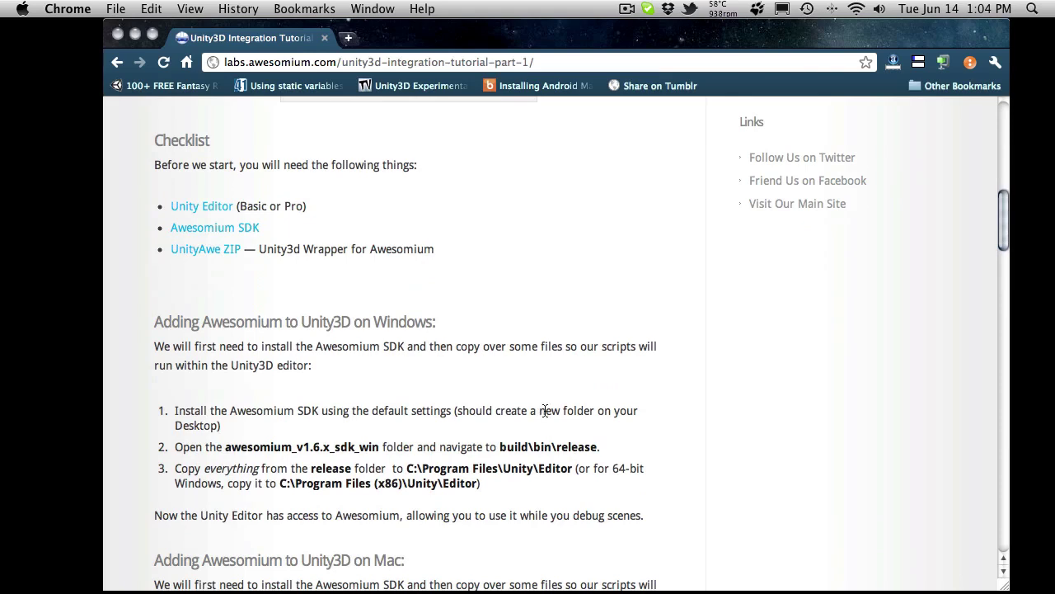
pyautogui.scroll(-5, 544, 409)
pyautogui.scroll(2, 549, 408)
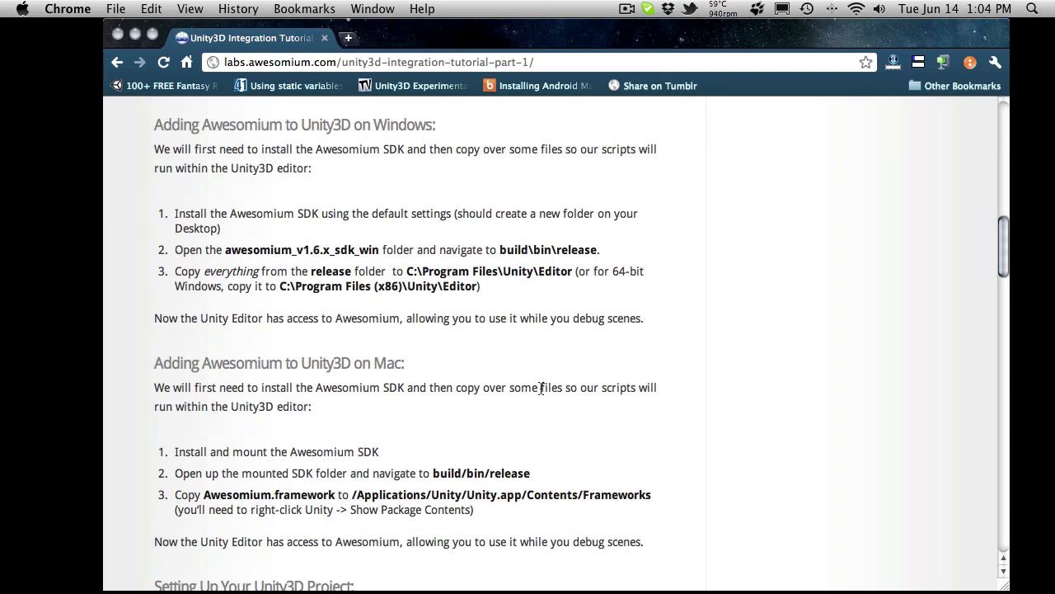
# Step: Switch to Unity, restore its minimized window, and enable Maximize on Play for the Game view
pyautogui.press('super+Tab')
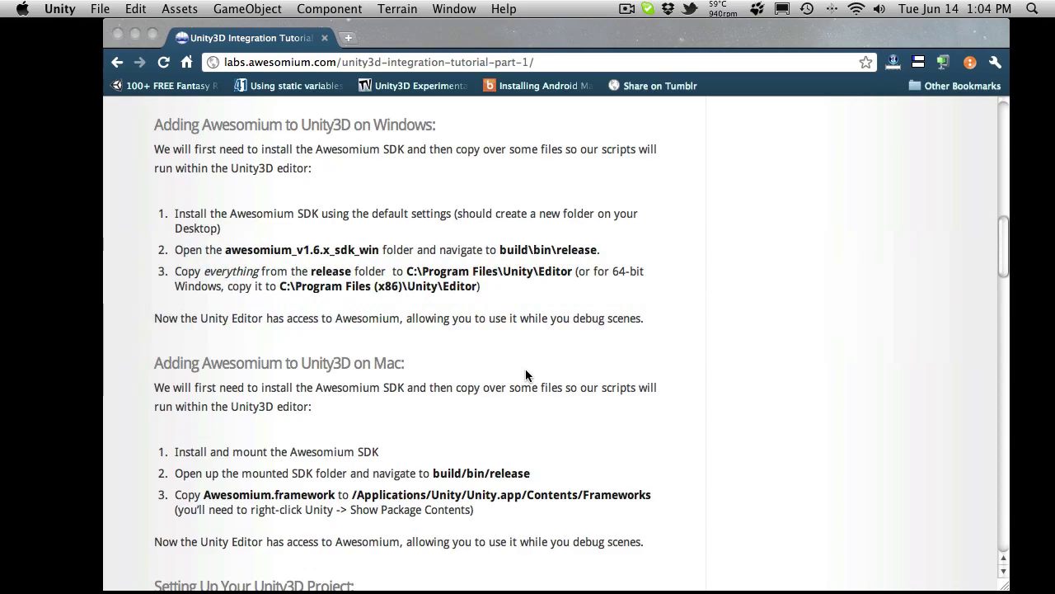
pyautogui.moveTo(410, 575)
pyautogui.click(476, 569)
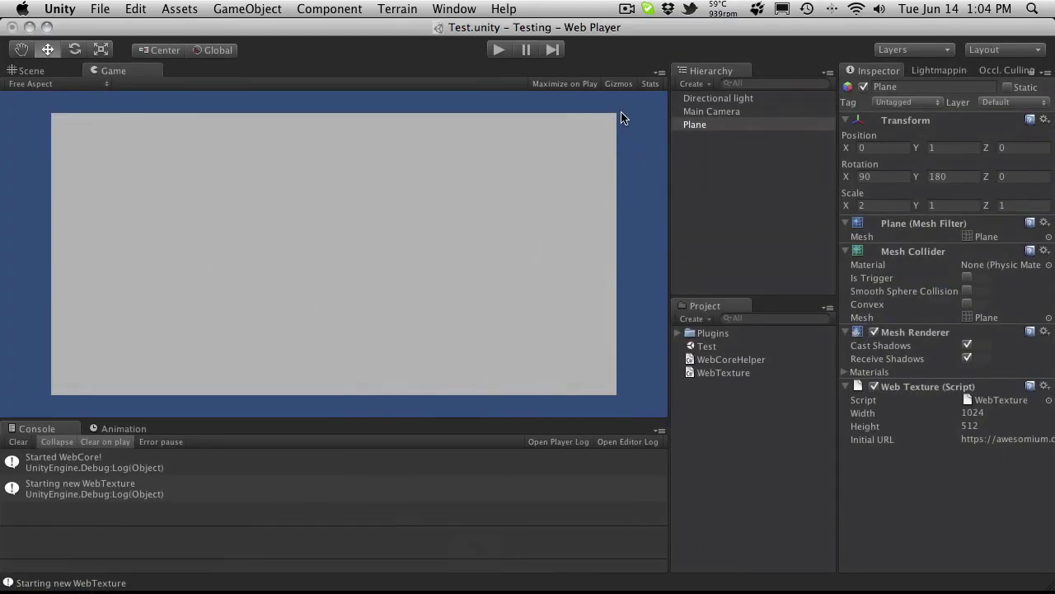
pyautogui.click(559, 85)
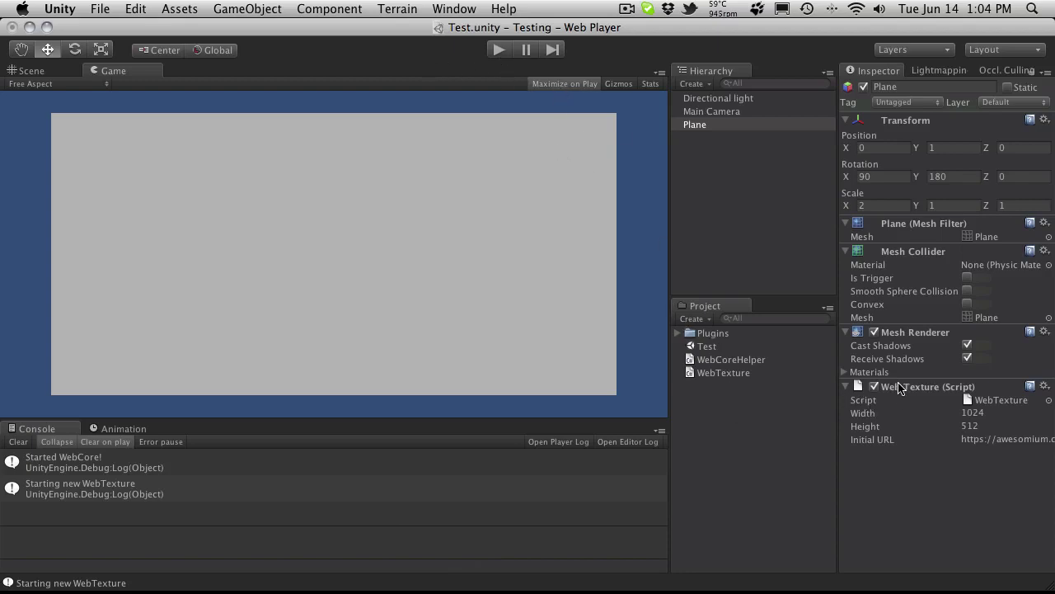
# Step: Examine the contents of the project's Plugins folder, including AwesomiumMono, and collapse the folder again
pyautogui.click(678, 343)
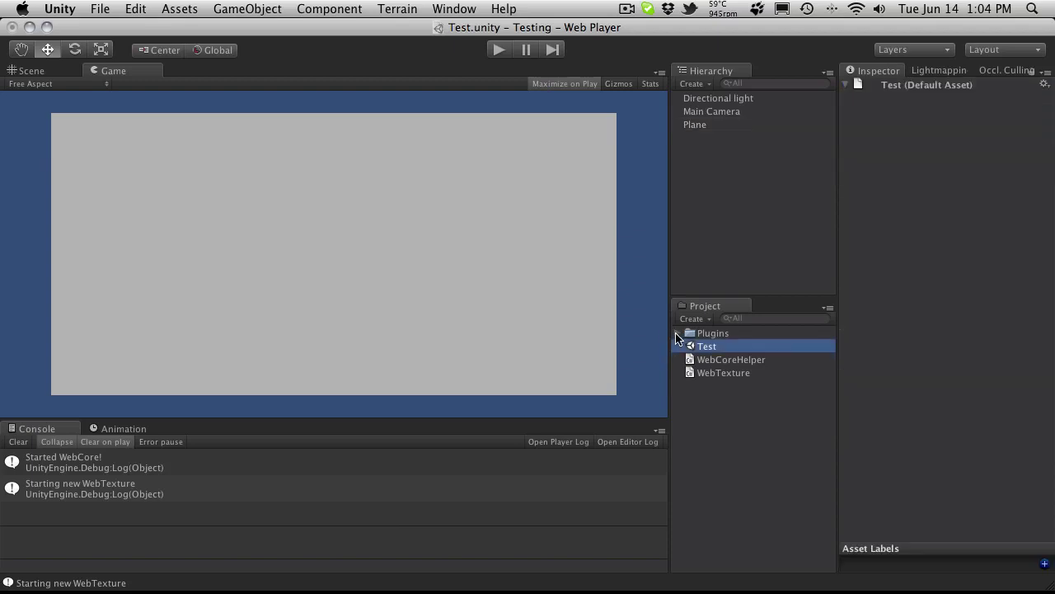
pyautogui.click(677, 334)
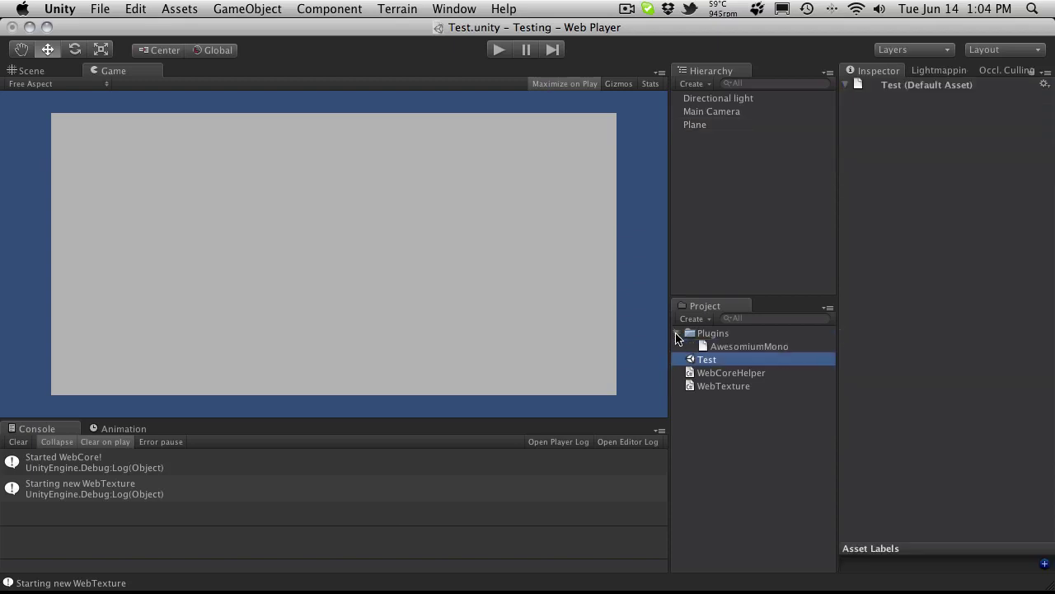
pyautogui.click(754, 347)
pyautogui.click(731, 334)
pyautogui.click(735, 471)
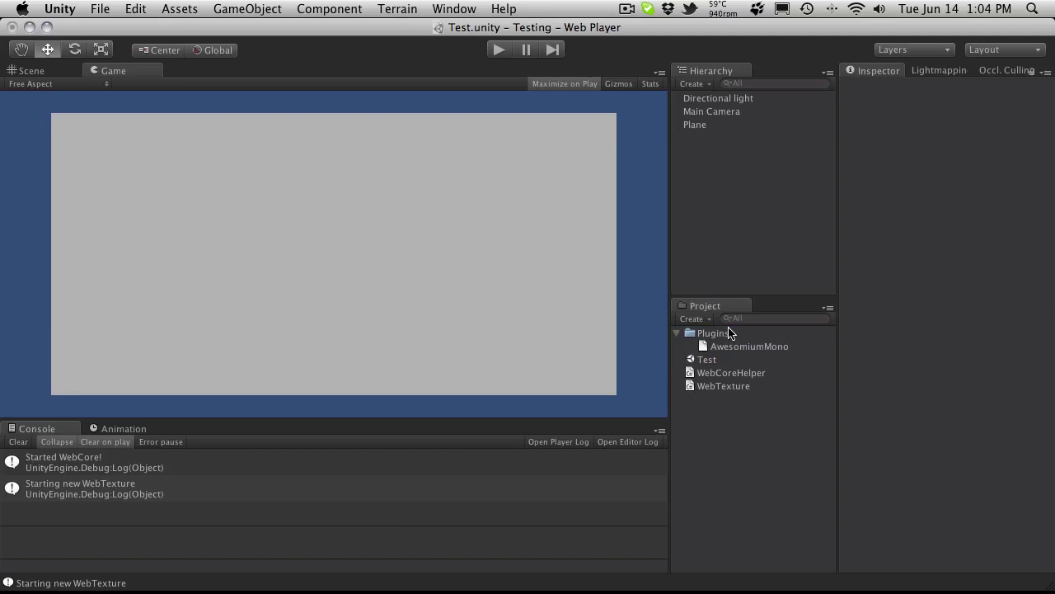
pyautogui.click(677, 333)
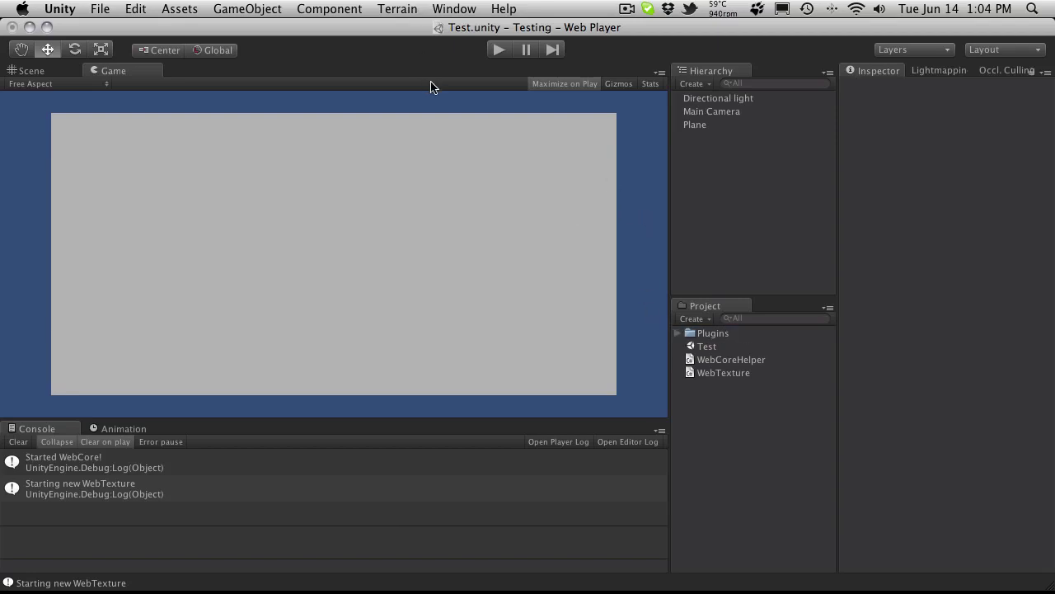
# Step: Try to run the scene in the Unity editor
pyautogui.click(497, 48)
pyautogui.press('super+Tab')
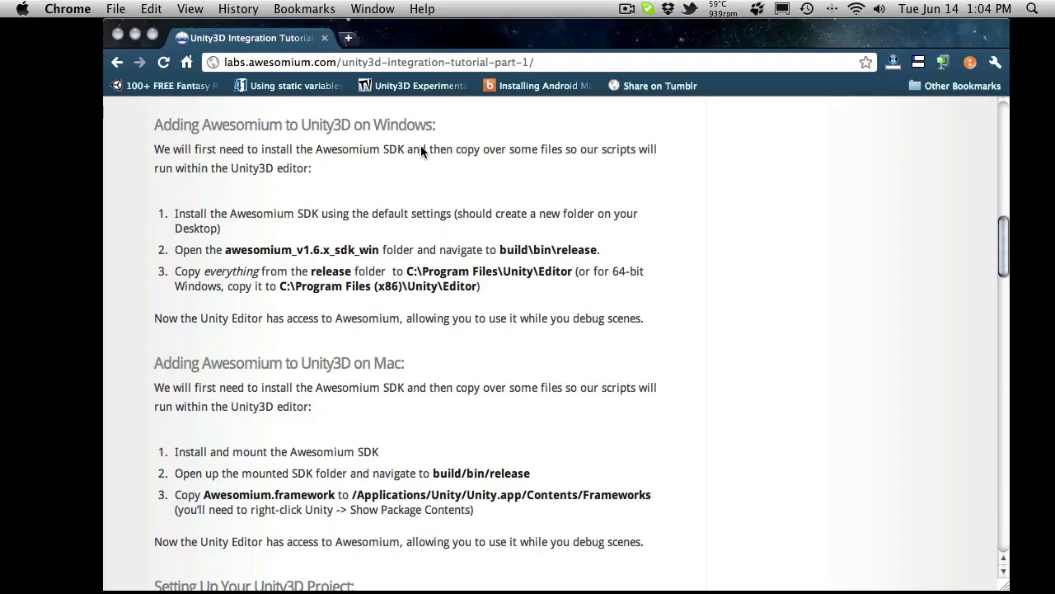
# Step: Look through the details of the problem report for Unity and dismiss it without reopening the application
pyautogui.scroll(-3, 435, 206)
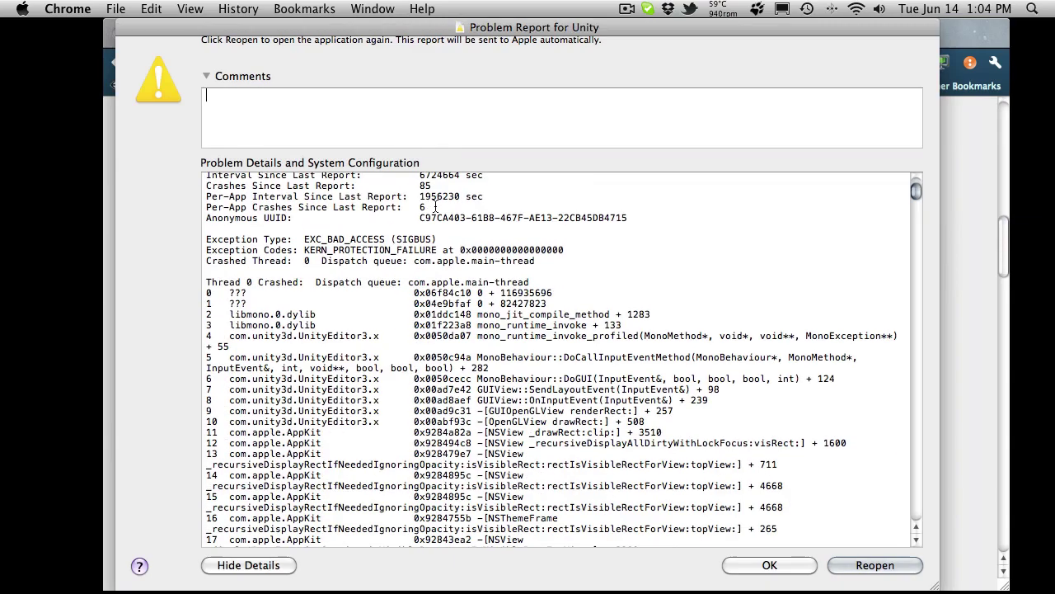
pyautogui.scroll(-5, 435, 206)
pyautogui.scroll(10, 395, 242)
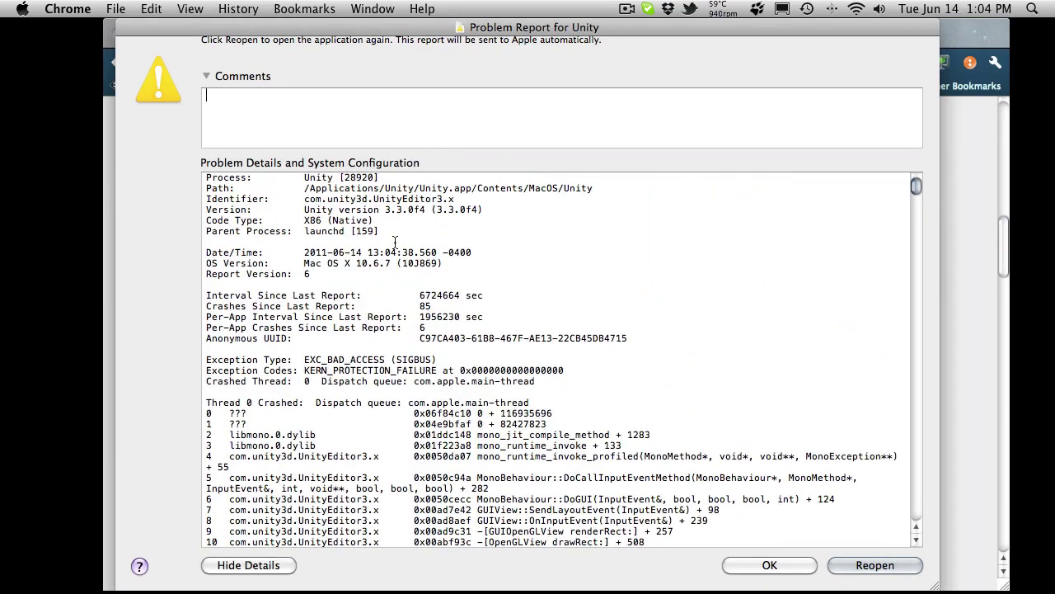
pyautogui.scroll(-3, 424, 441)
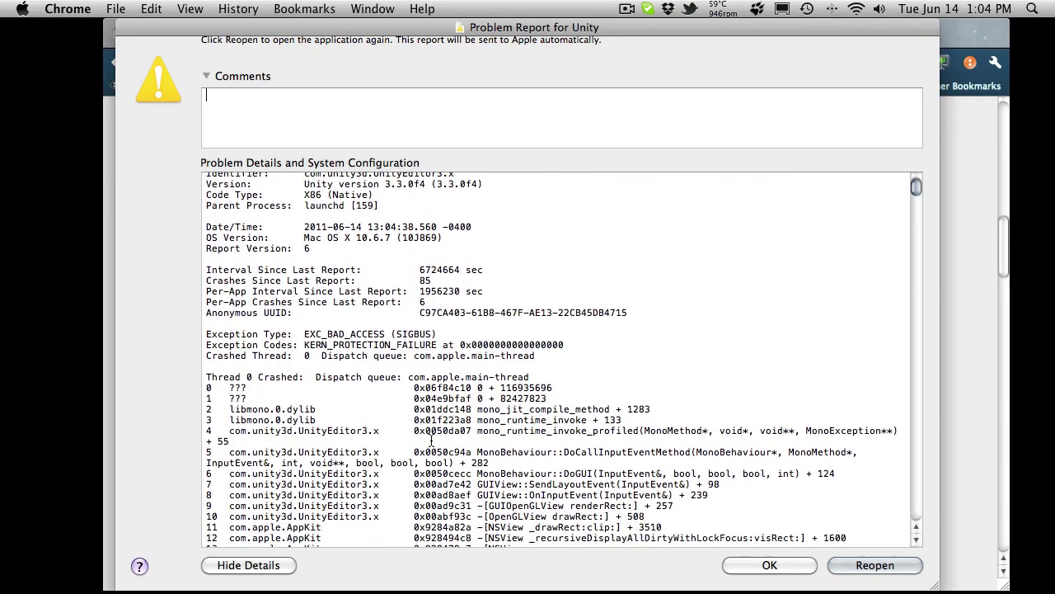
pyautogui.scroll(-6, 432, 441)
pyautogui.scroll(10, 431, 442)
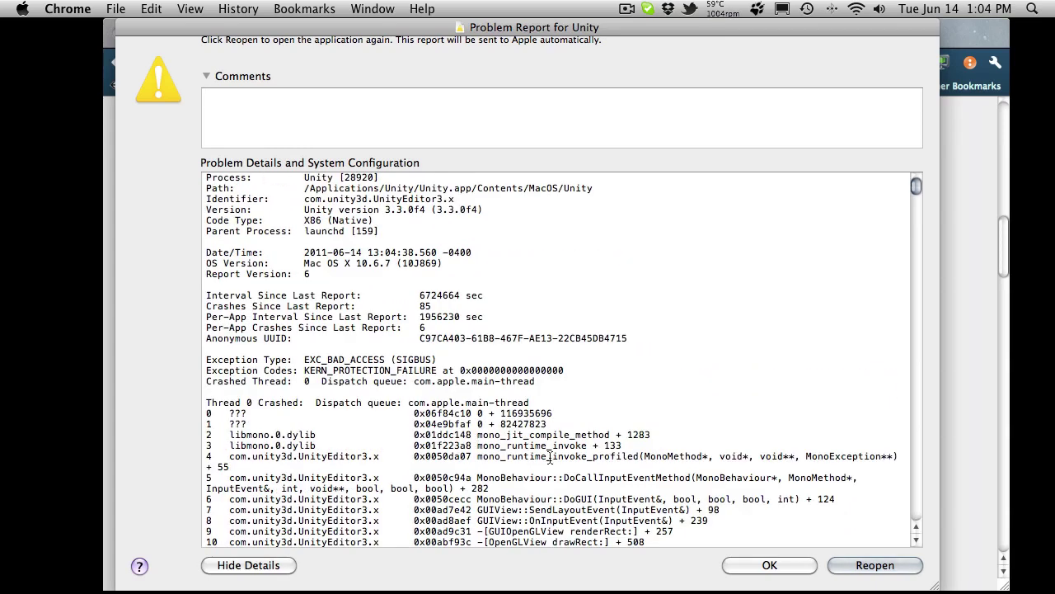
pyautogui.click(750, 569)
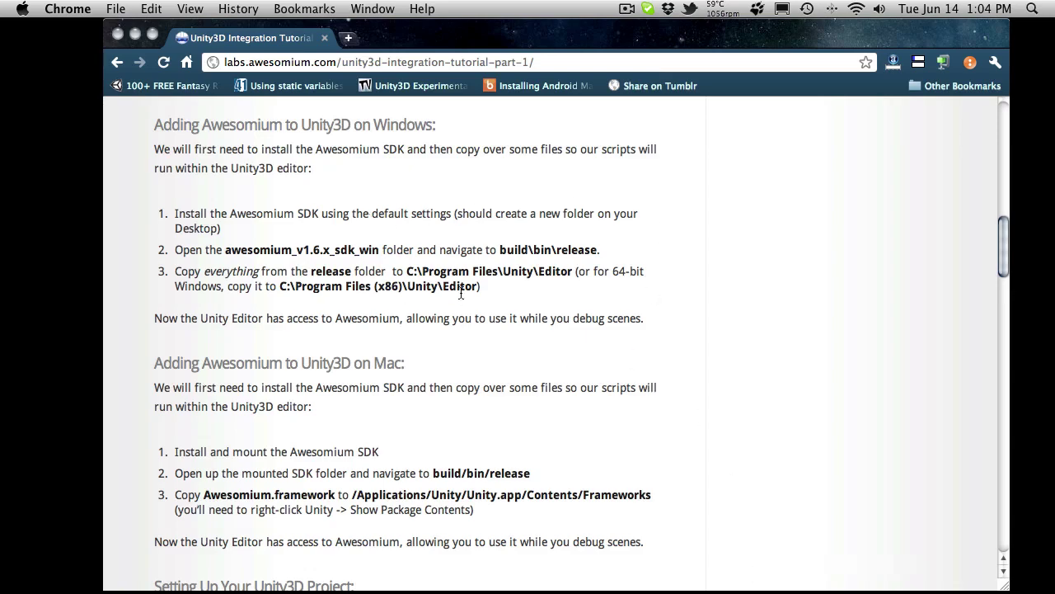
# Step: Look through the rest of the integration tutorial, from the plane and light setup to Extra Tips and Tricks
pyautogui.scroll(-10, 494, 288)
pyautogui.scroll(-3, 492, 286)
pyautogui.scroll(7, 492, 287)
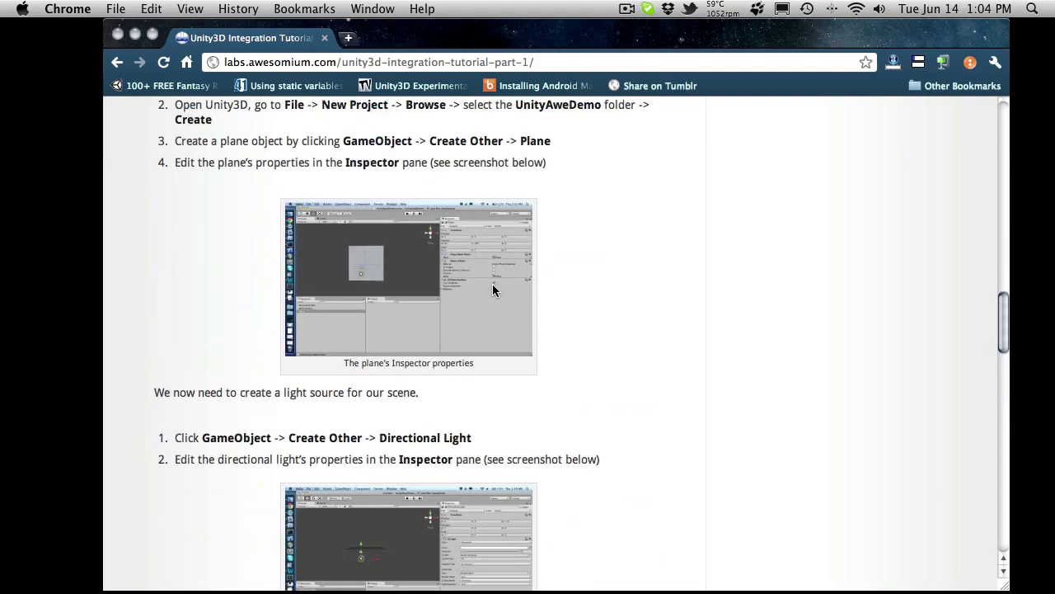
pyautogui.scroll(-15, 492, 286)
pyautogui.scroll(-4, 492, 289)
pyautogui.scroll(10, 492, 289)
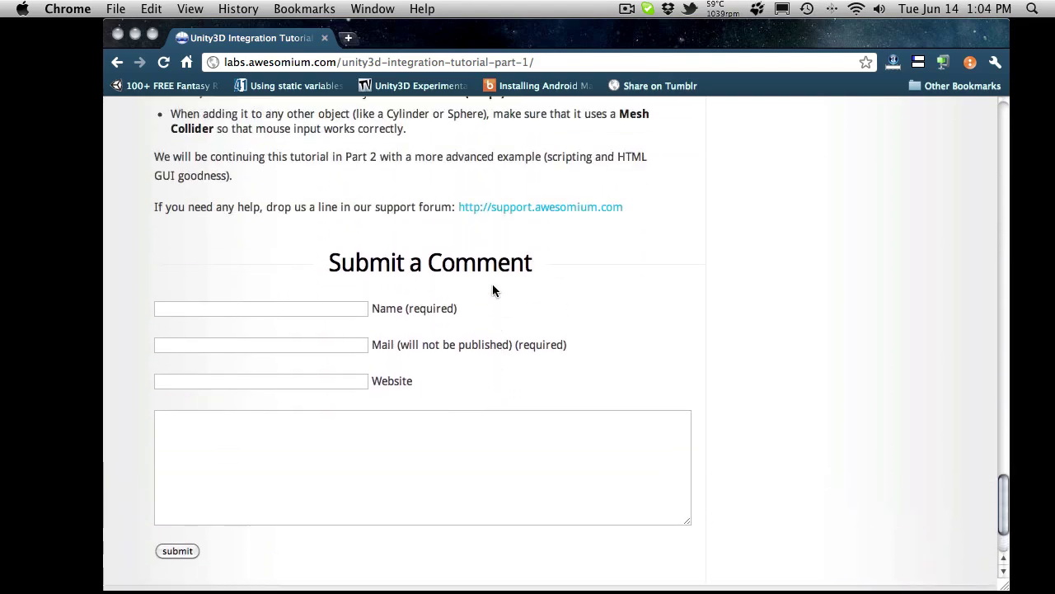
pyautogui.scroll(-10, 492, 289)
pyautogui.scroll(3, 492, 290)
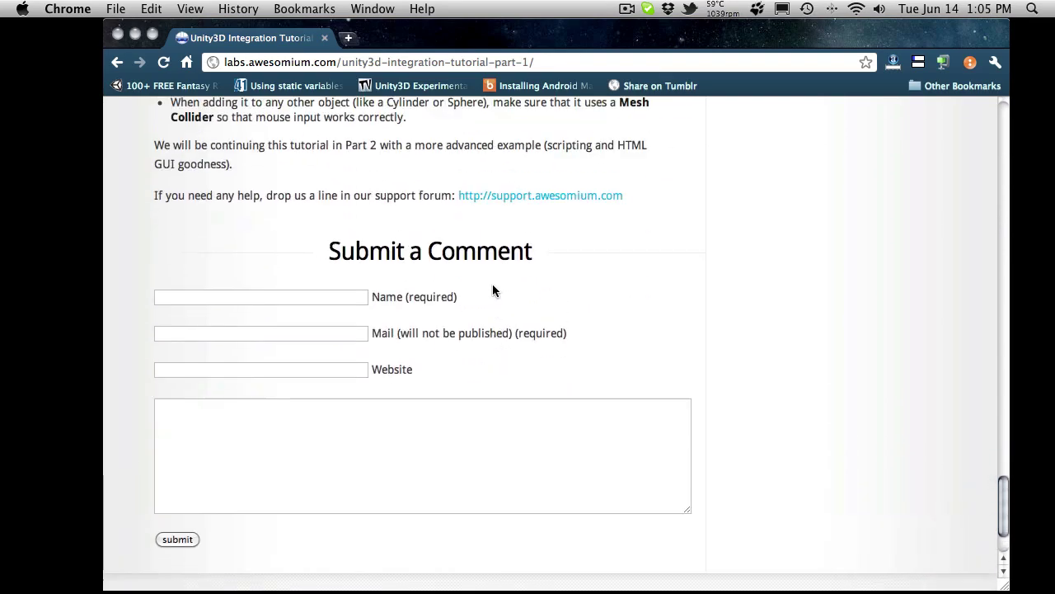
pyautogui.scroll(1, 495, 287)
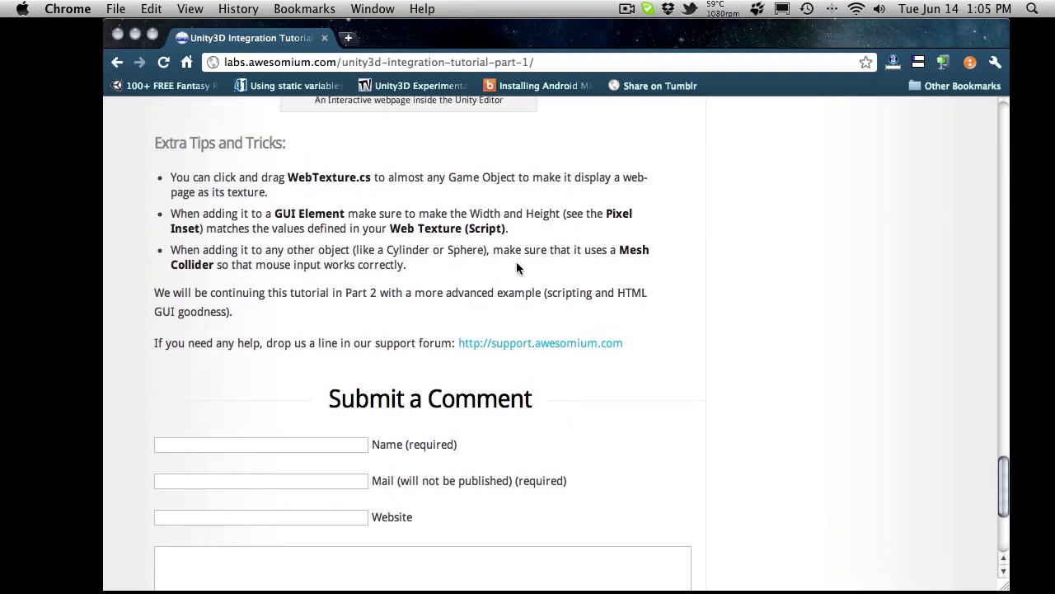
# Step: Return to the start of the tutorial post and reposition the Chrome window slightly on the desktop
pyautogui.scroll(15, 515, 265)
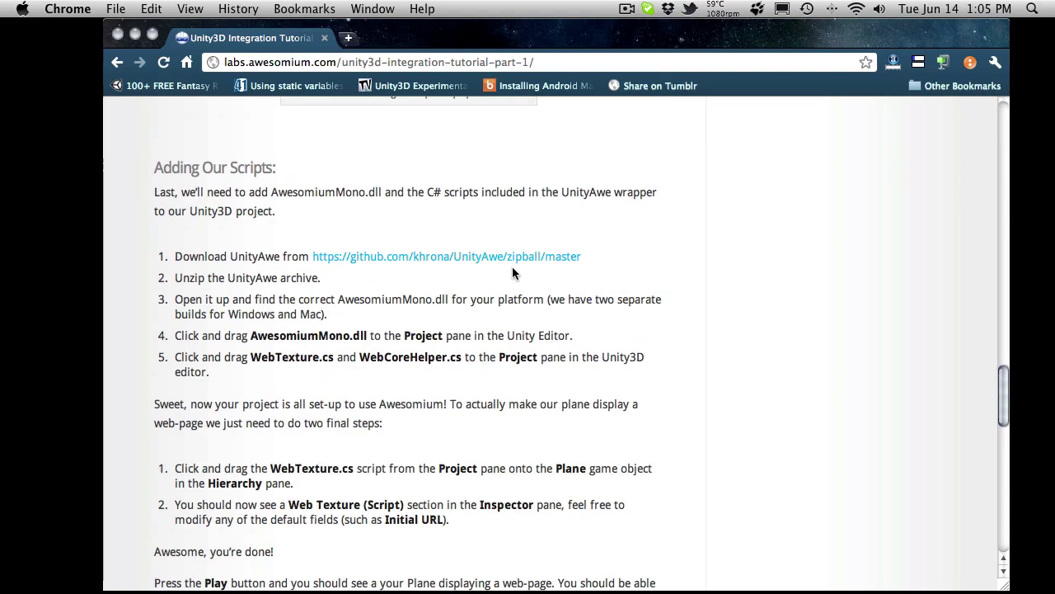
pyautogui.scroll(15, 516, 266)
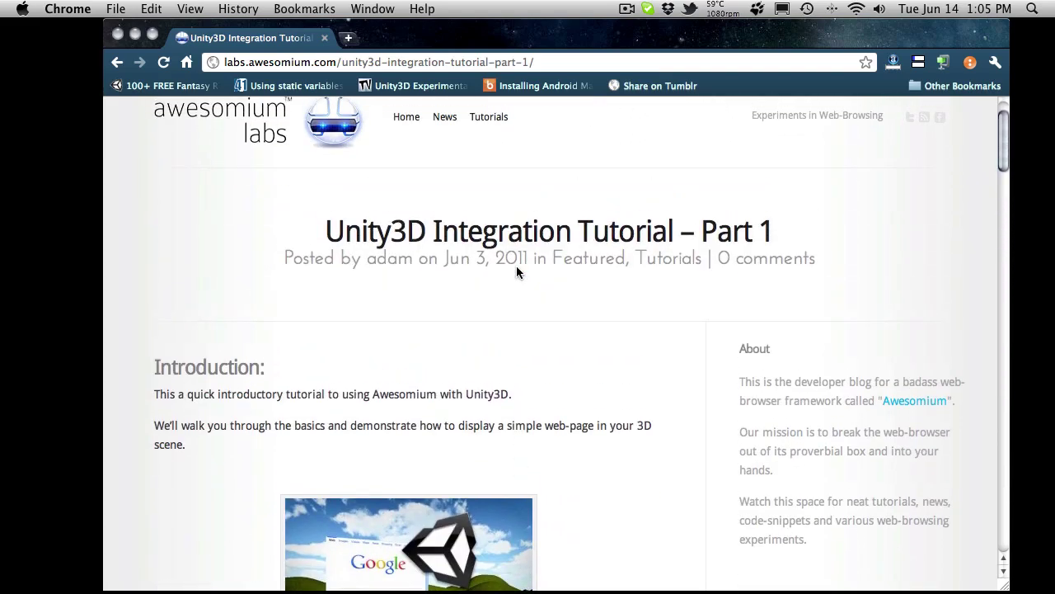
pyautogui.scroll(2, 517, 266)
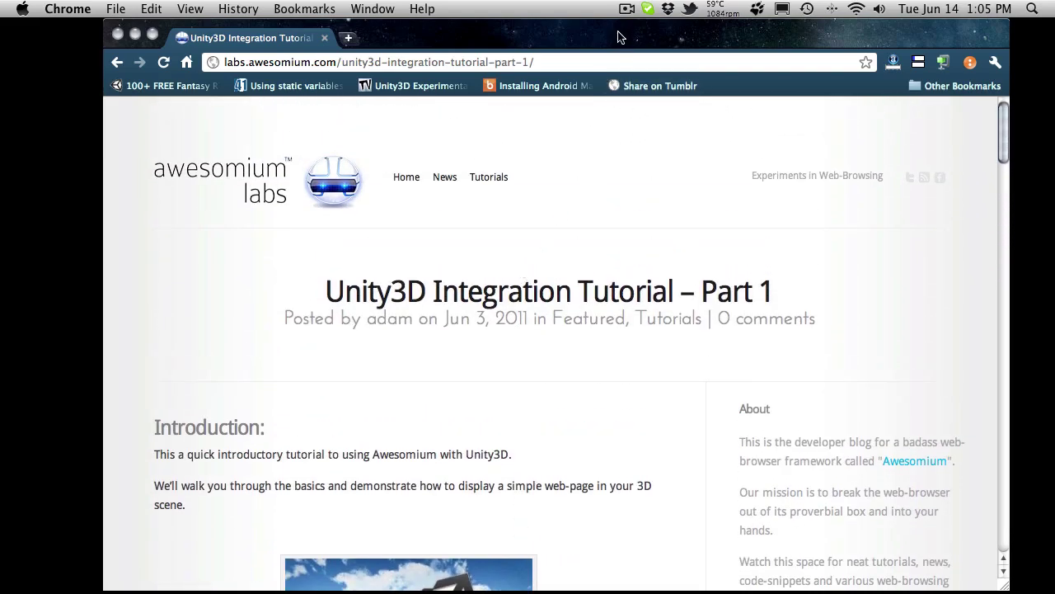
pyautogui.moveTo(619, 36); pyautogui.dragTo(568, 24)
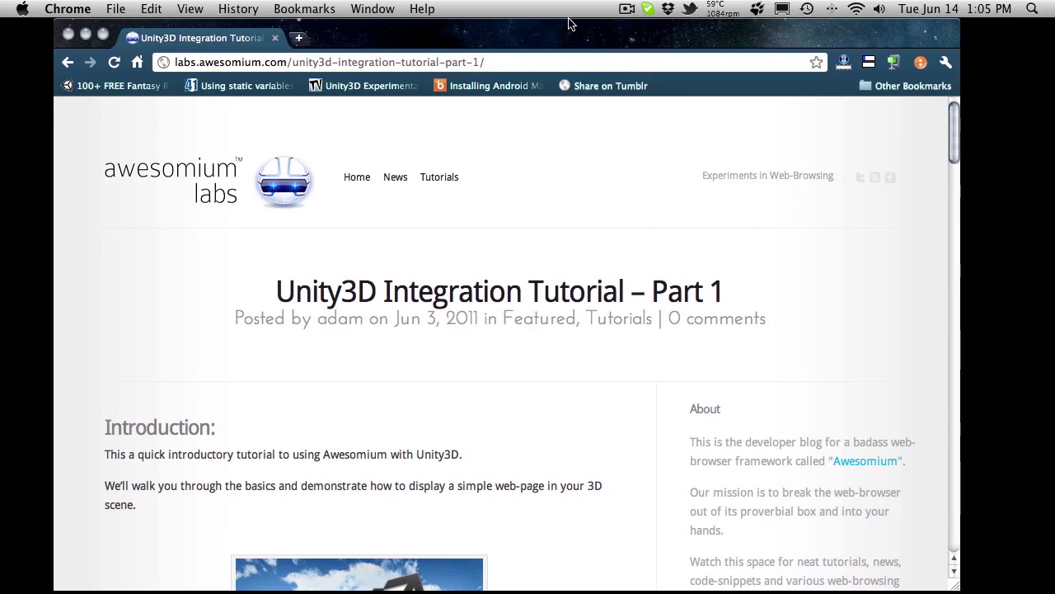